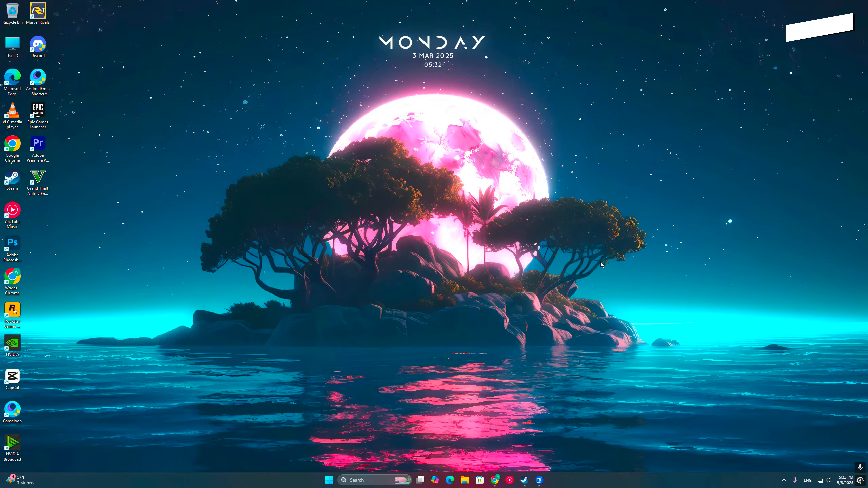
Find the Windows Game Mode settings and check whether Game Mode is enabled
click(329, 479)
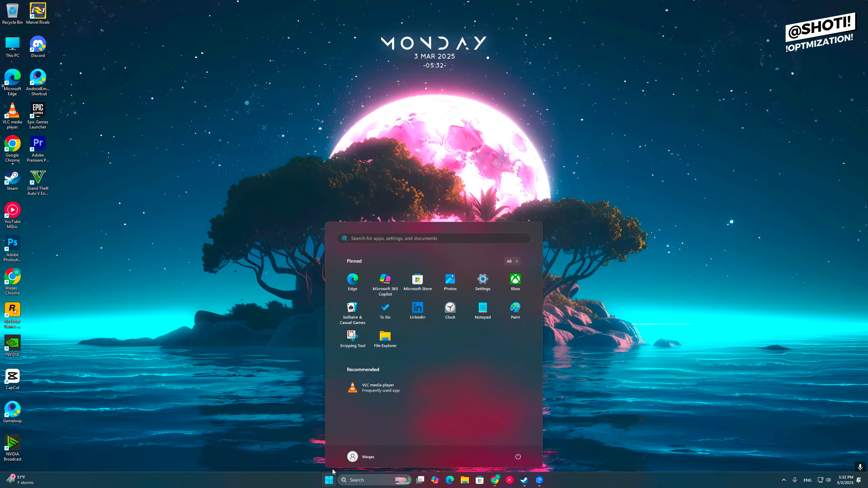
text(GAME)
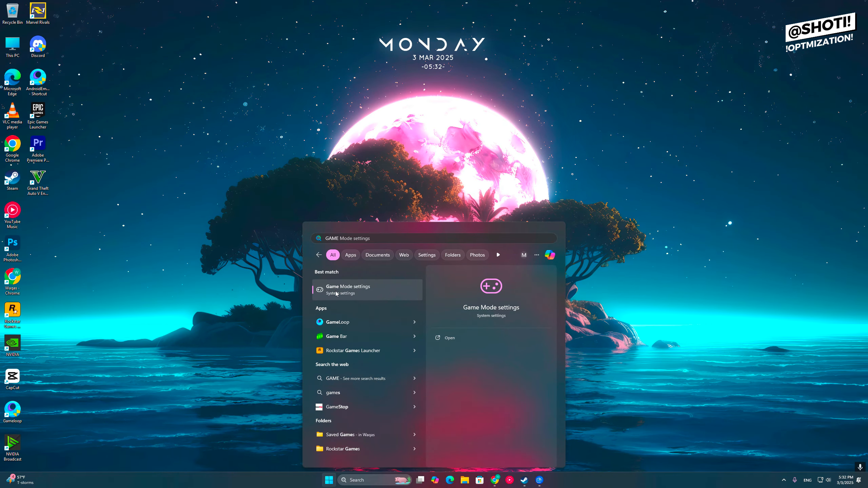
click(336, 293)
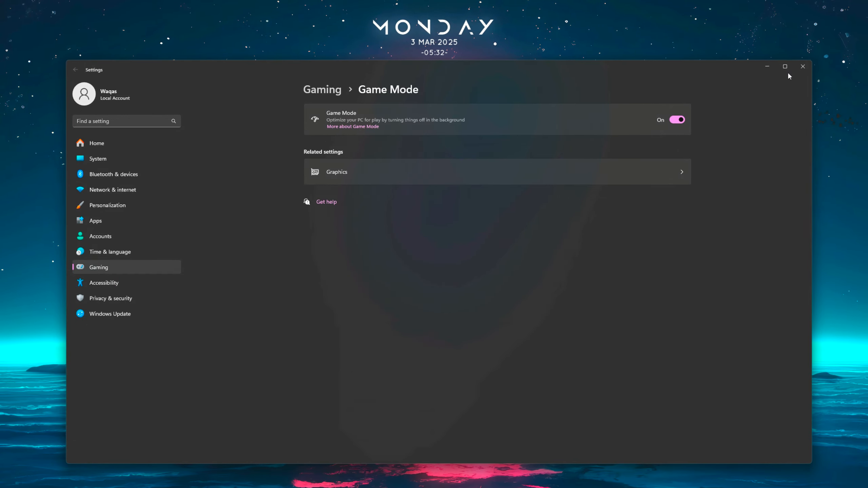
click(803, 67)
Find the Windows Game Bar settings and check whether the controller is allowed to open Game Bar
click(329, 480)
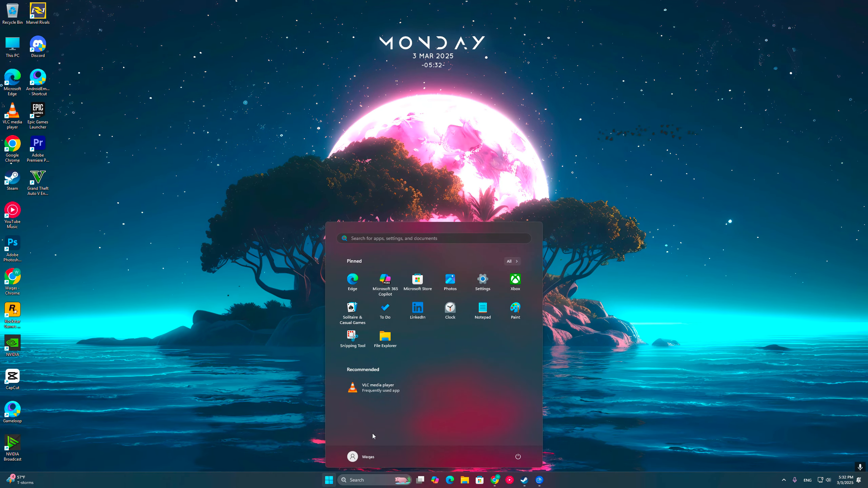
text(XBOX)
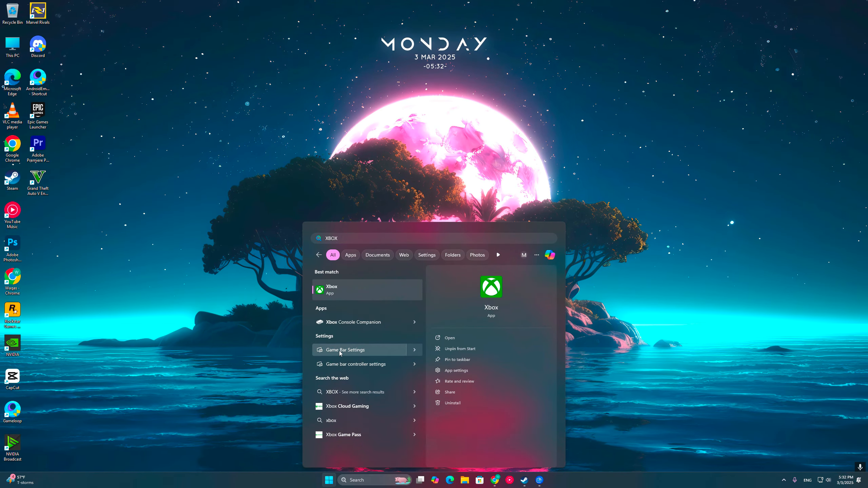
click(365, 327)
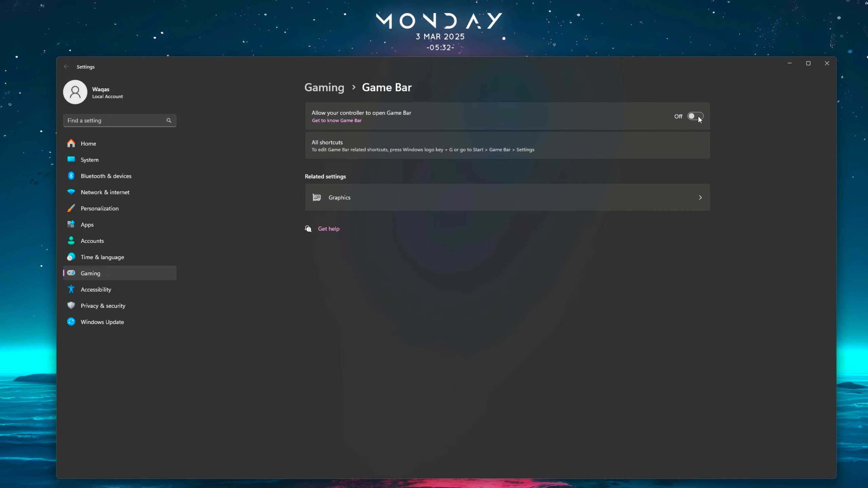
click(827, 64)
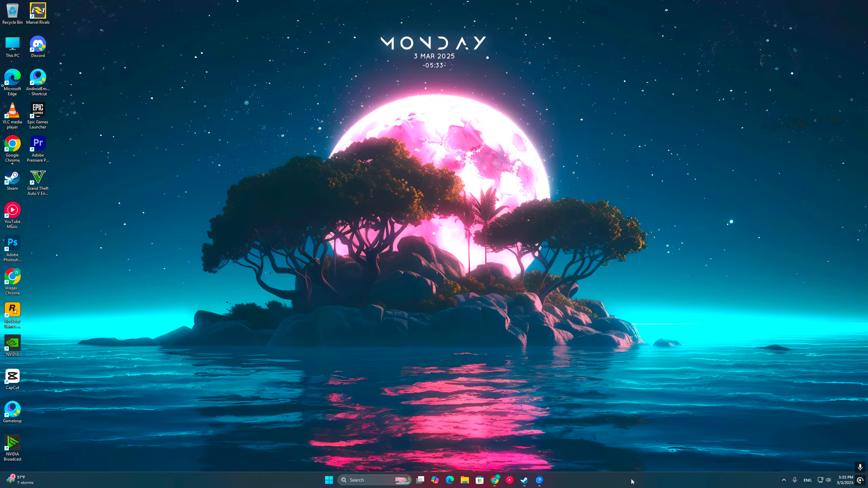
Open Task Manager's startup apps and disable EpicGamesLauncher
right_click(631, 481)
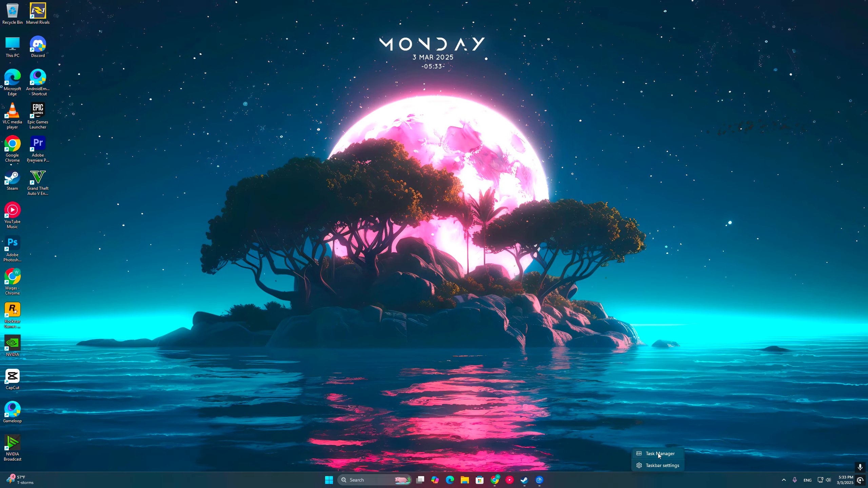
click(649, 451)
drag(401, 122, 359, 105)
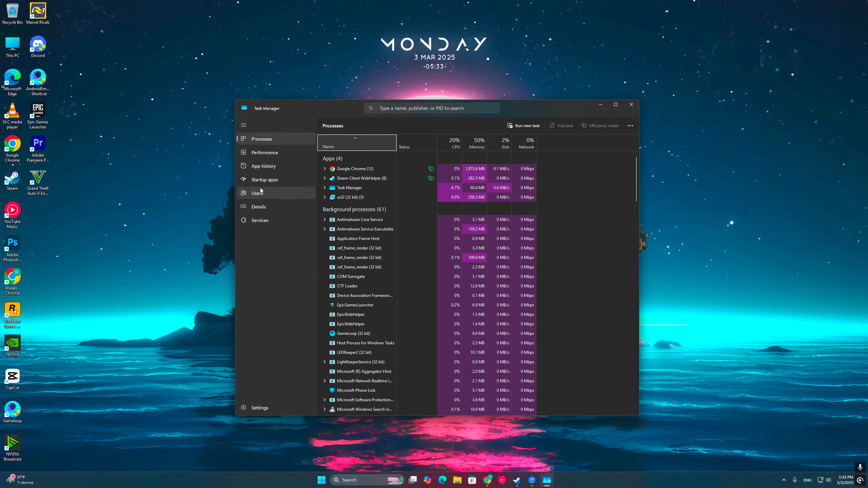
click(268, 183)
click(349, 167)
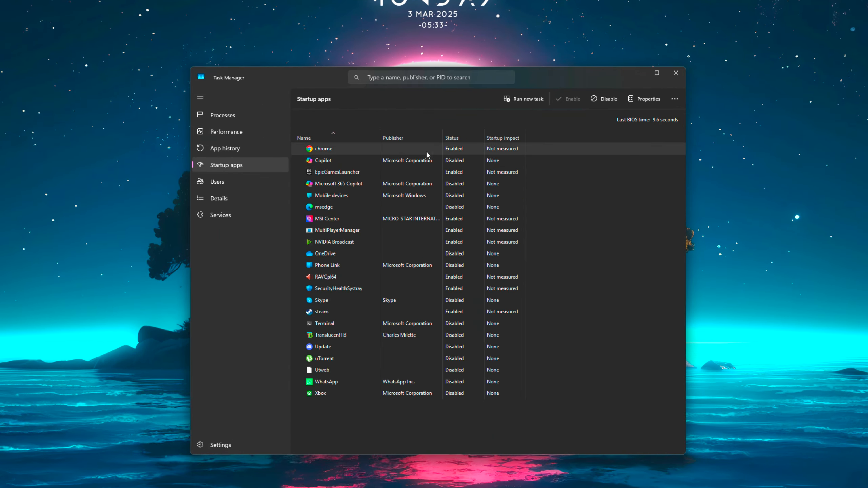
click(450, 173)
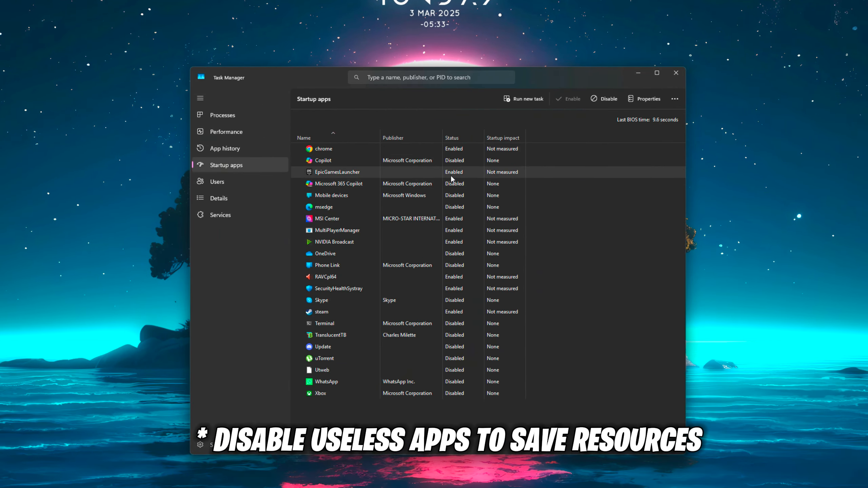
right_click(450, 172)
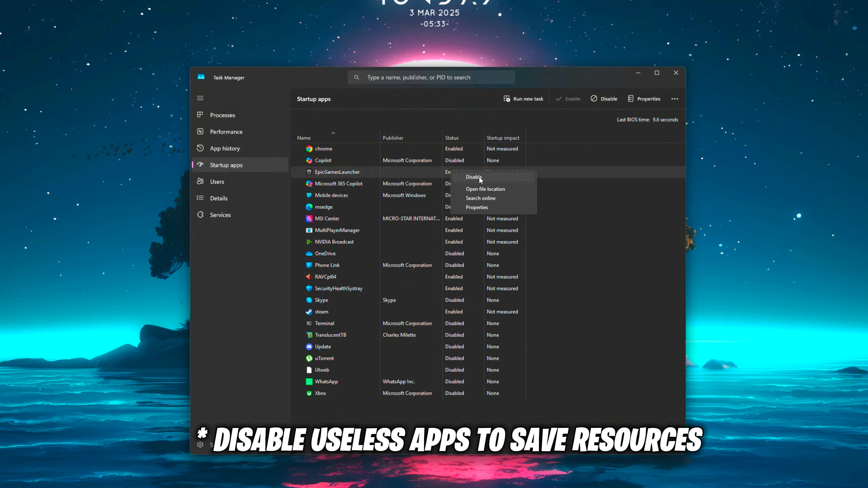
click(460, 176)
Disable MSI Center as a startup app and close Task Manager
click(454, 221)
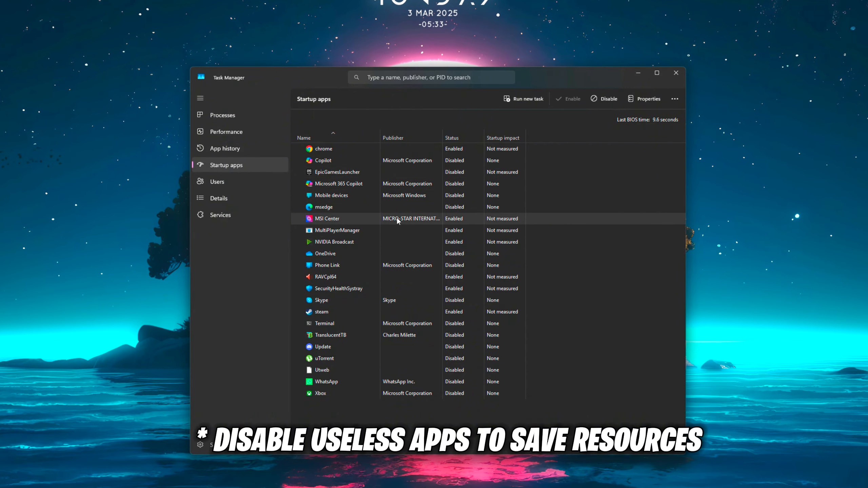
right_click(451, 219)
click(465, 225)
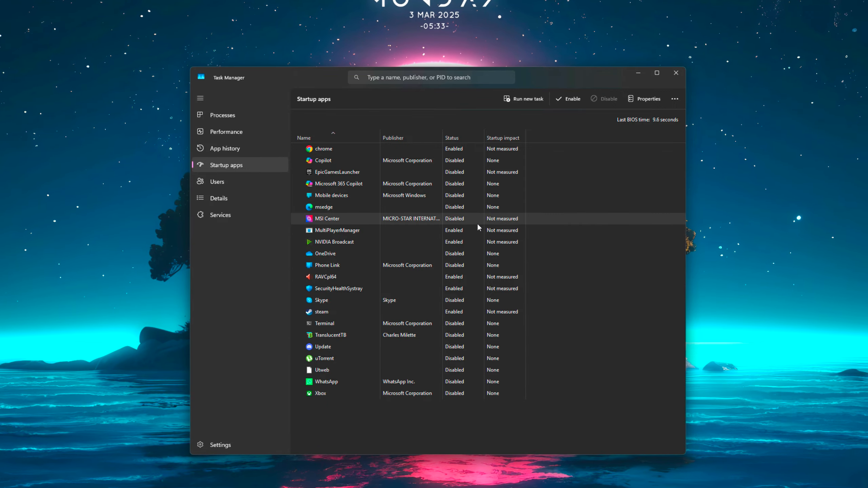
click(676, 72)
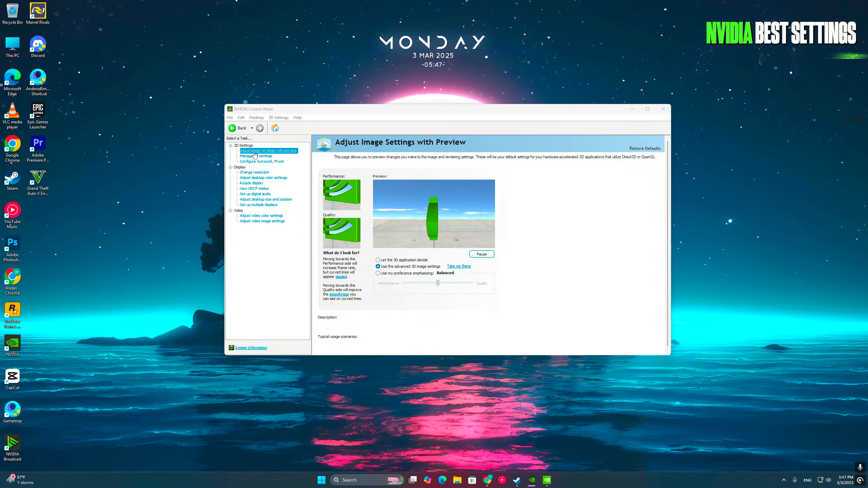
In the NVIDIA global 3D settings, turn on Image Scaling with sharpening set to 60%
click(255, 156)
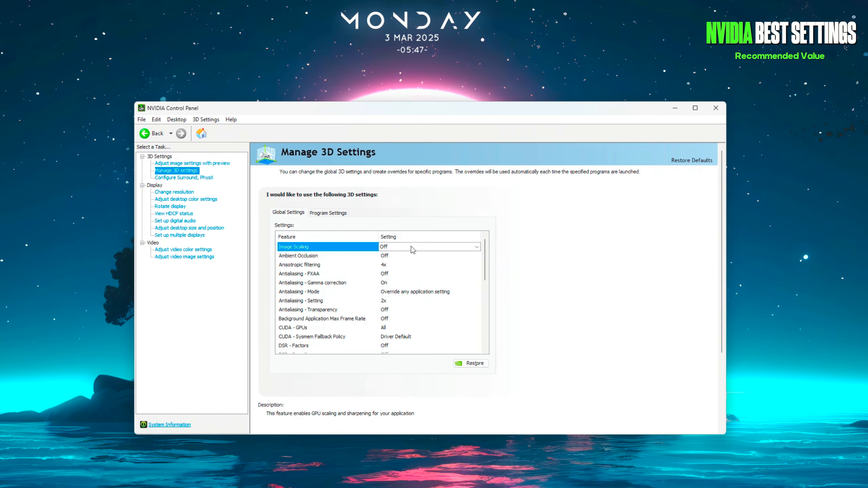
click(411, 247)
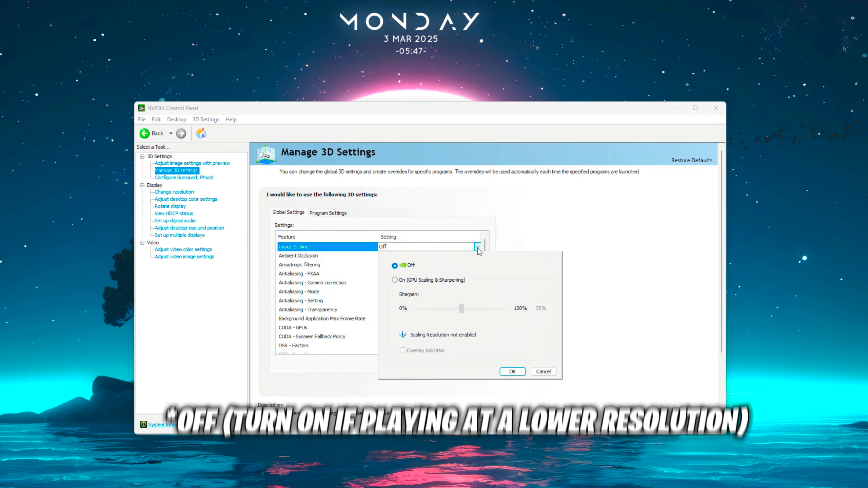
click(394, 279)
drag(462, 308, 470, 312)
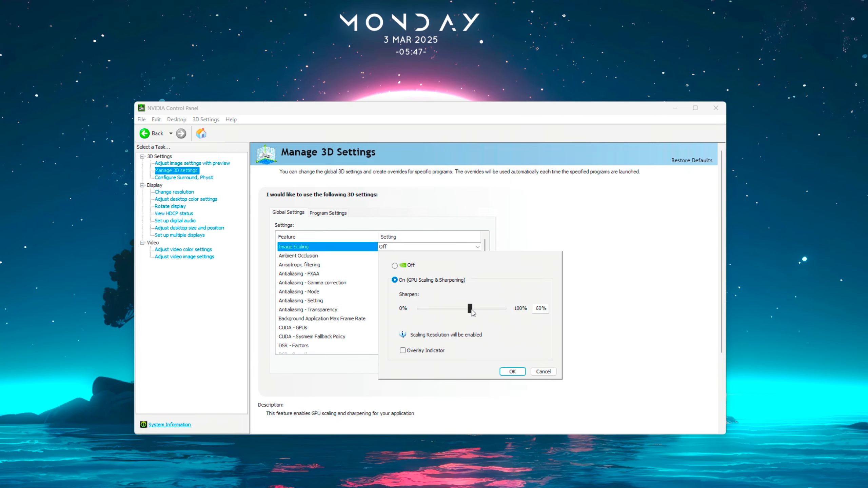
click(512, 371)
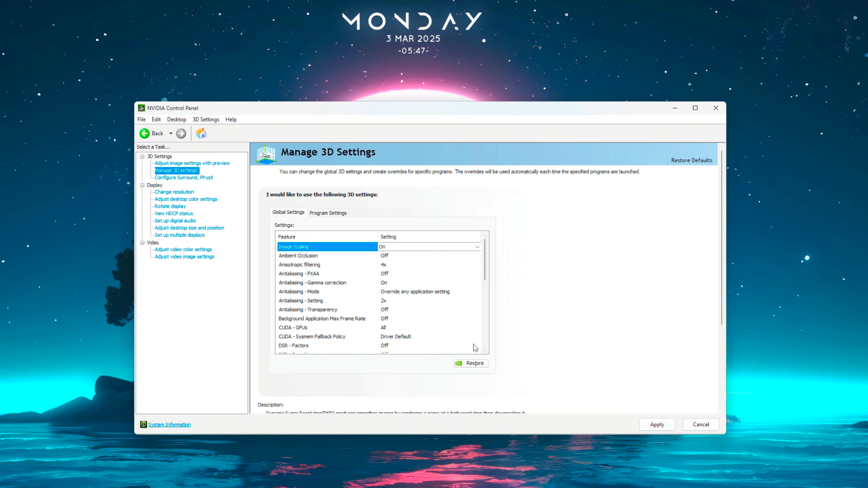
Set Anisotropic filtering and Antialiasing - Gamma correction to Off
click(388, 259)
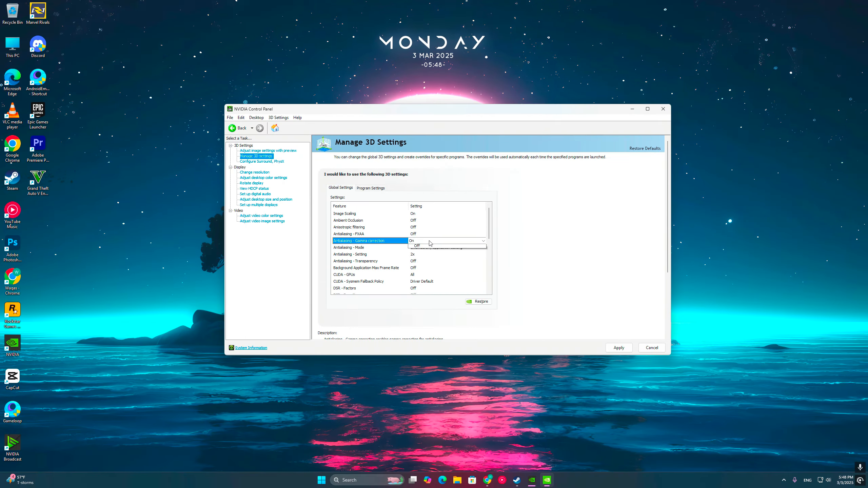
click(387, 283)
click(417, 253)
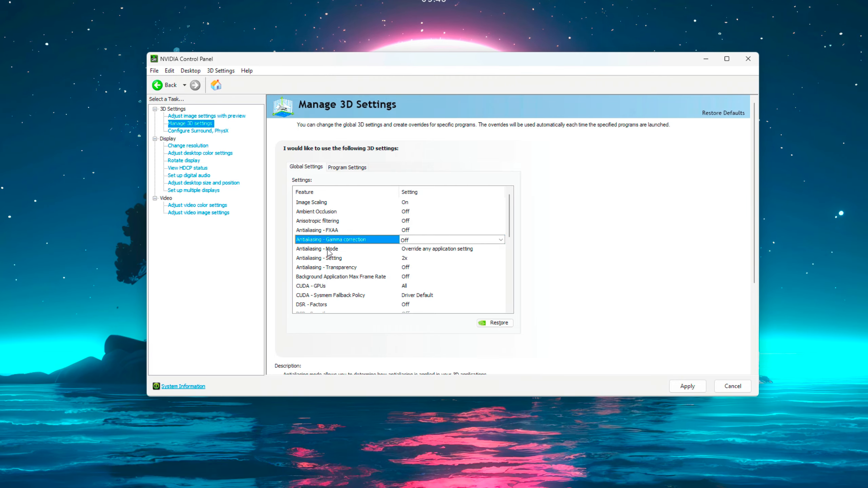
Set Antialiasing - Mode to Off in the global 3D settings
click(324, 251)
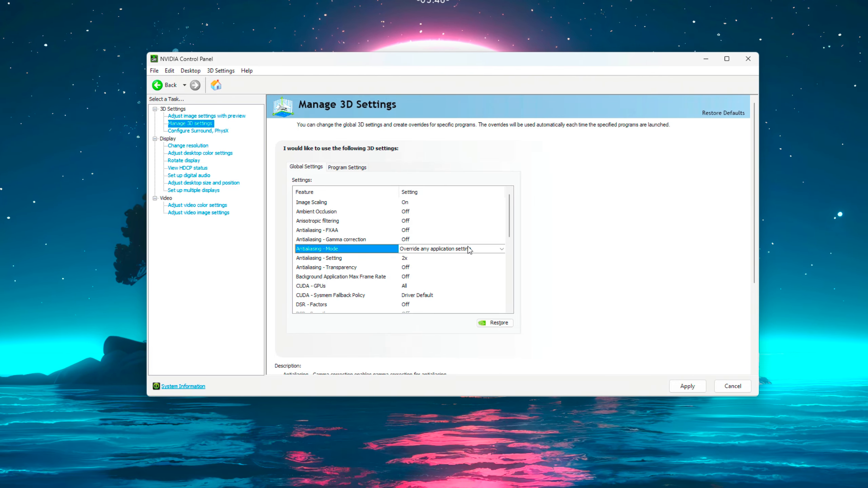
click(485, 251)
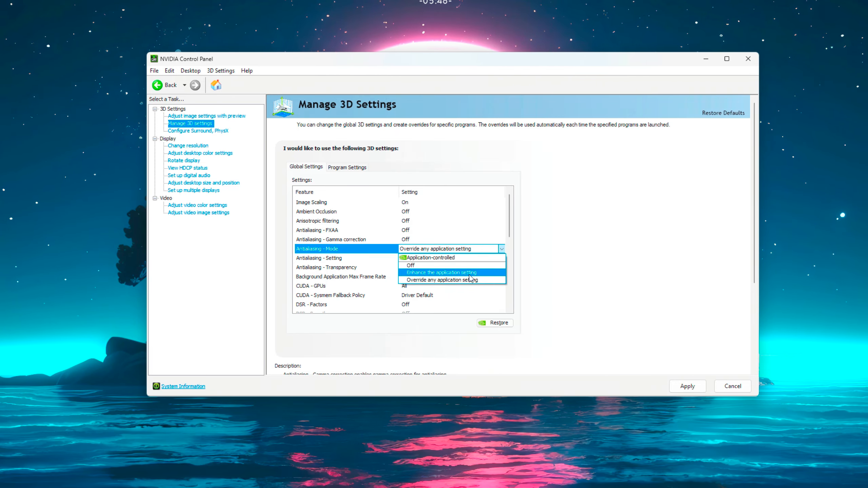
click(467, 275)
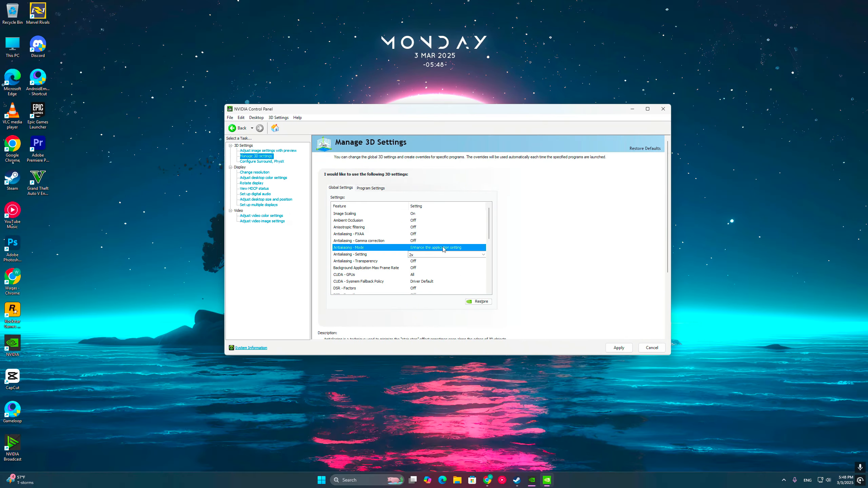
click(443, 248)
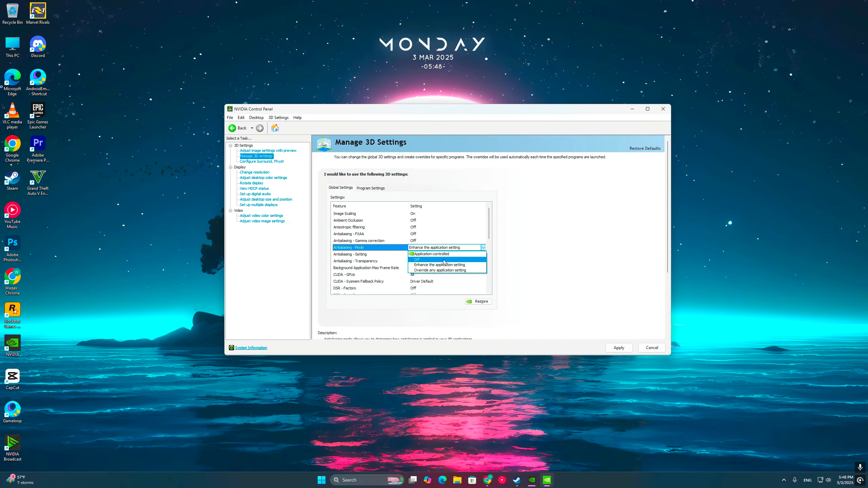
click(420, 272)
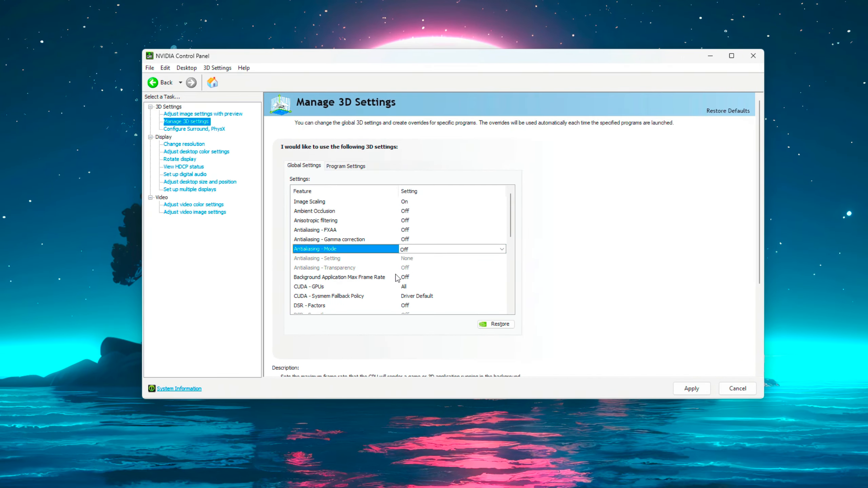
Confirm Off as the setting for Background Application Max Frame Rate
click(359, 278)
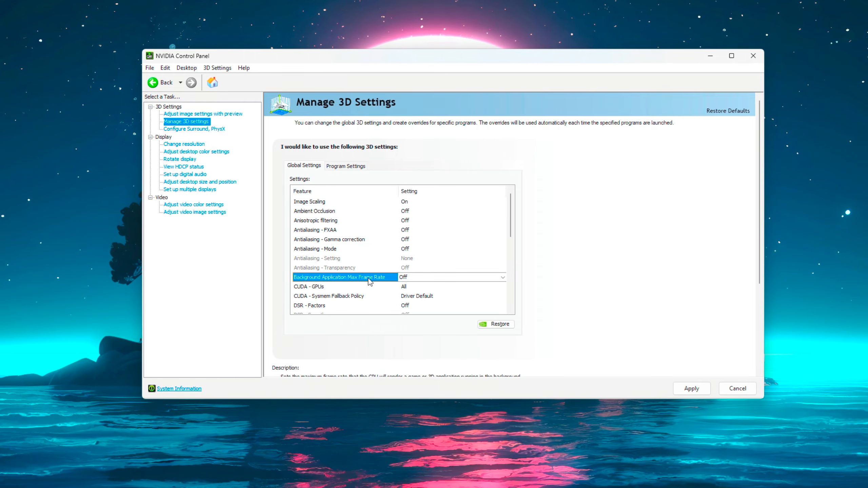
click(418, 277)
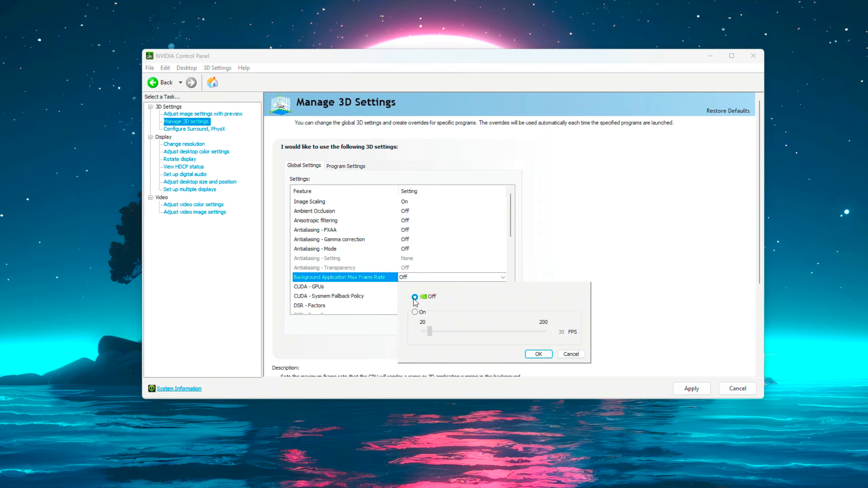
click(540, 359)
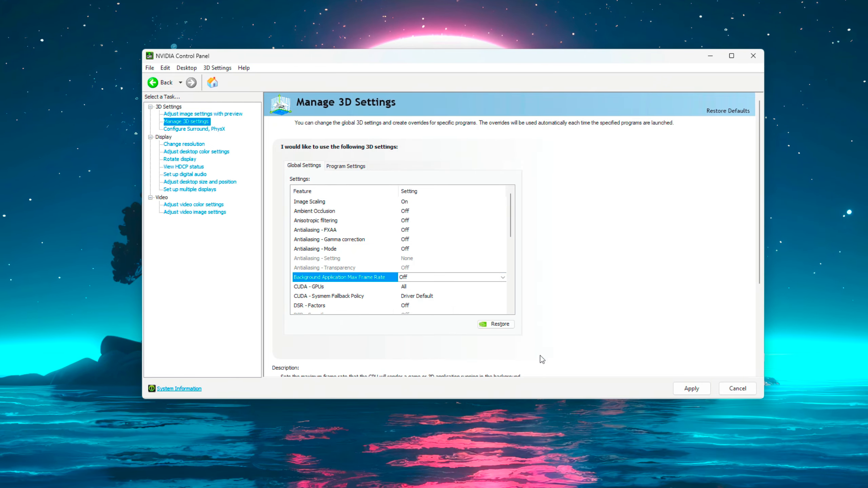
Confirm the NVIDIA GeForce RTX 3060 as the GPU used for CUDA - GPUs
drag(511, 239, 512, 259)
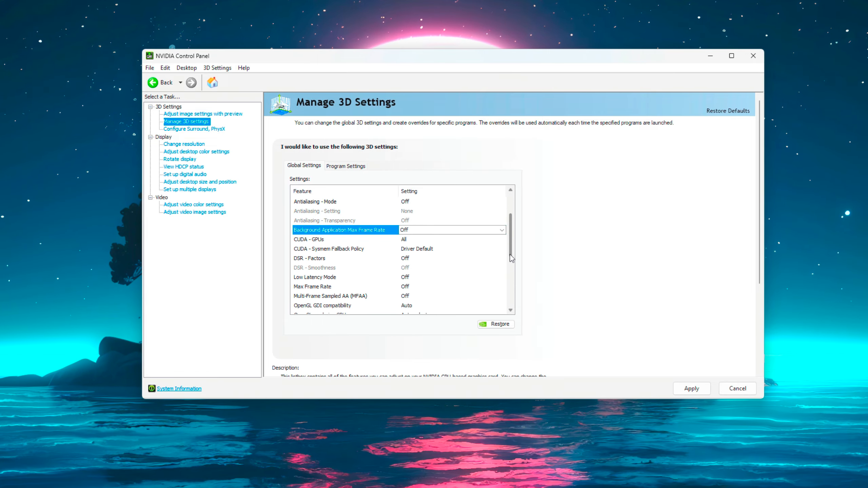
click(410, 232)
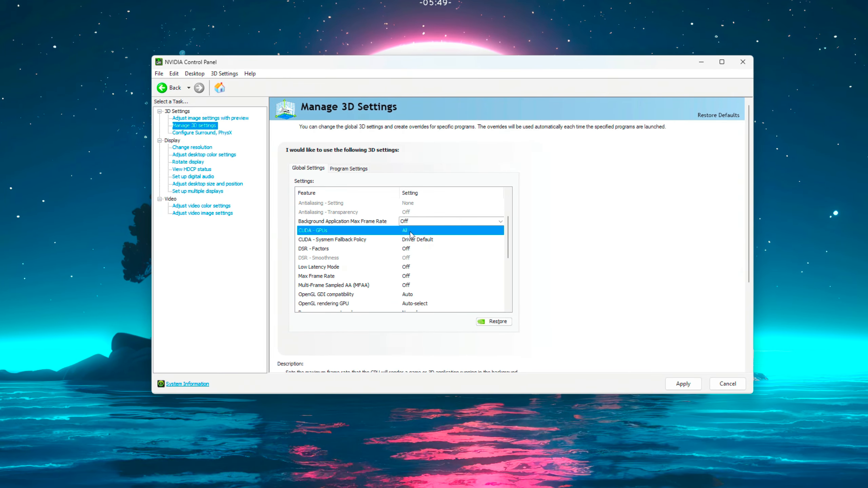
click(408, 233)
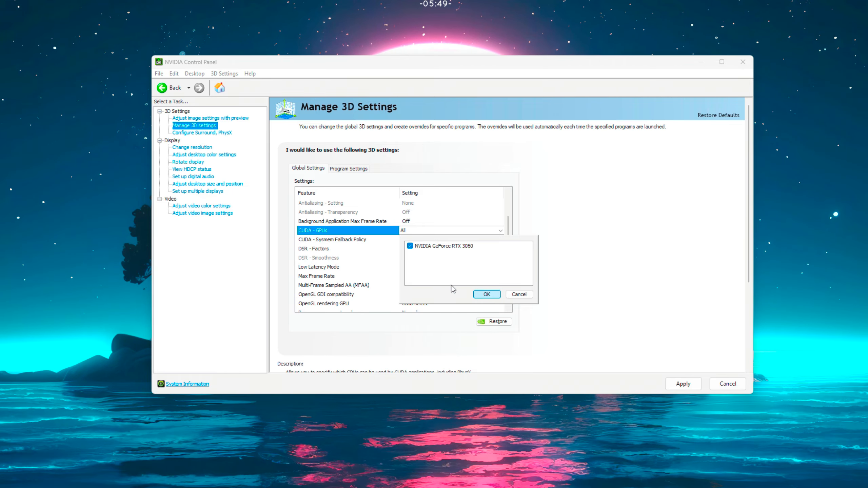
click(486, 294)
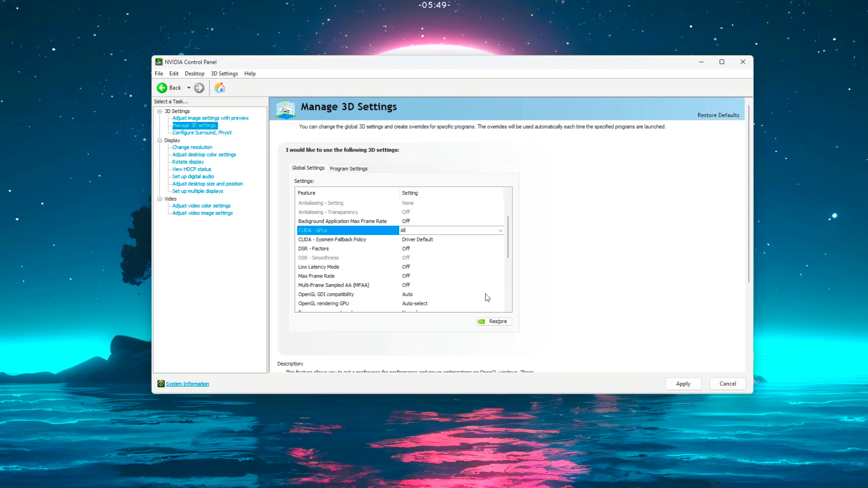
Confirm Driver Default as the setting for CUDA - Sysmem Fallback Policy
click(329, 241)
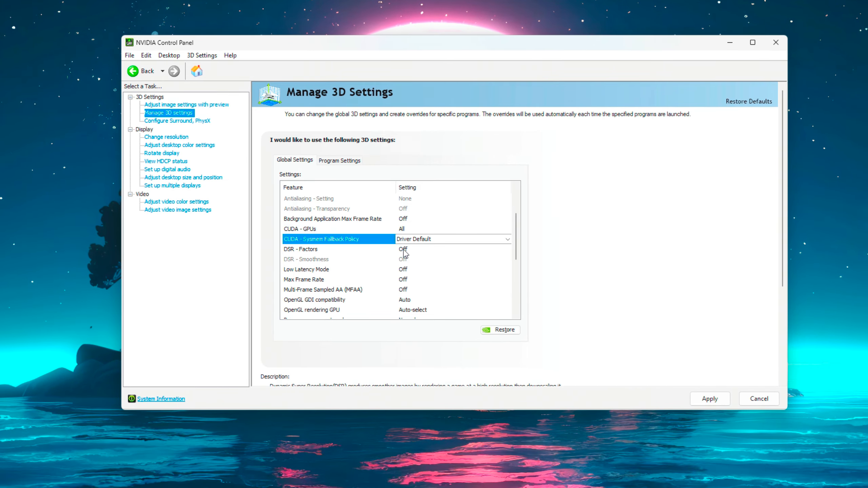
click(414, 240)
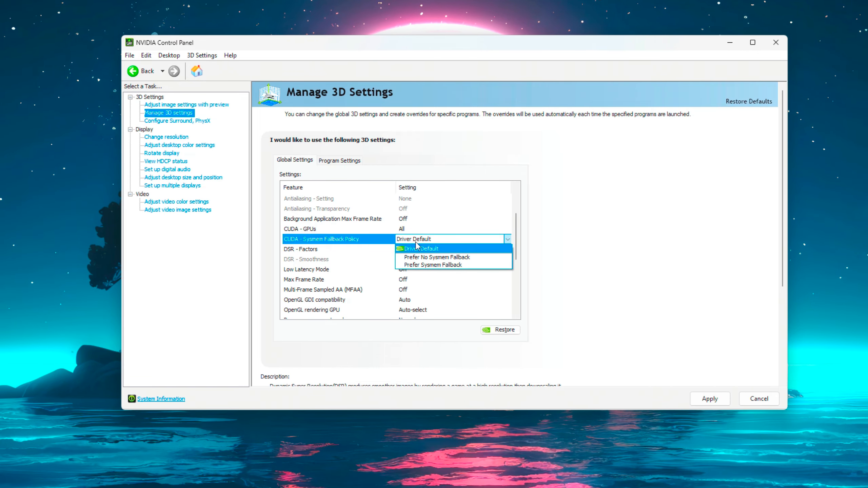
click(438, 250)
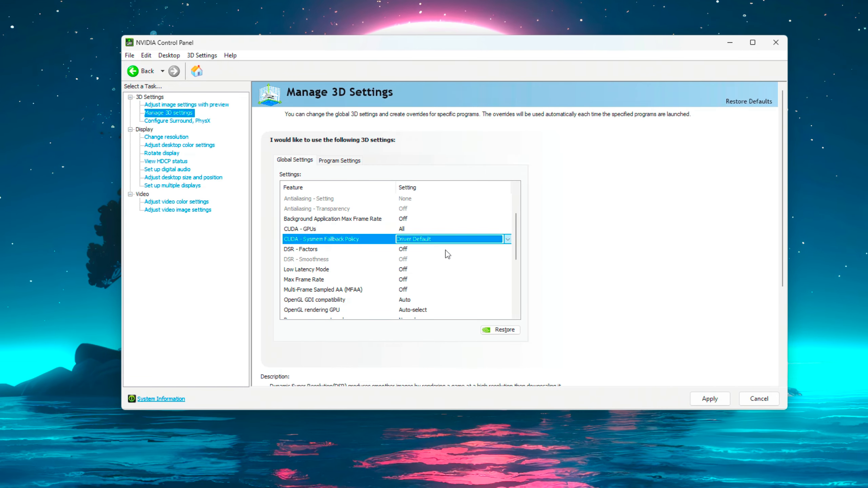
Check the available DSR - Factors scaling options and leave the setting at Off
click(405, 253)
click(405, 253)
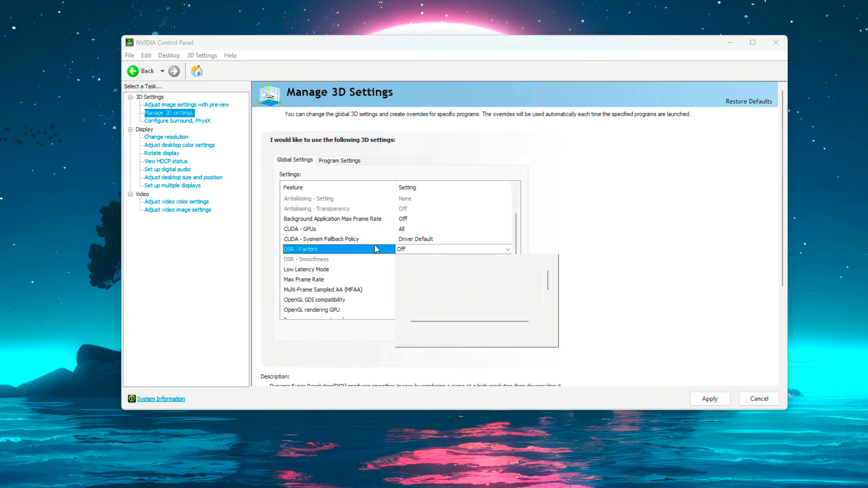
click(405, 252)
click(405, 252)
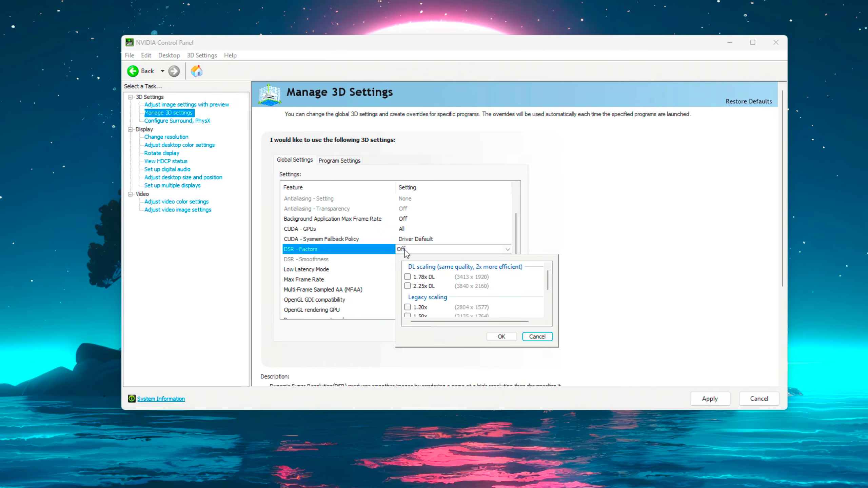
click(405, 252)
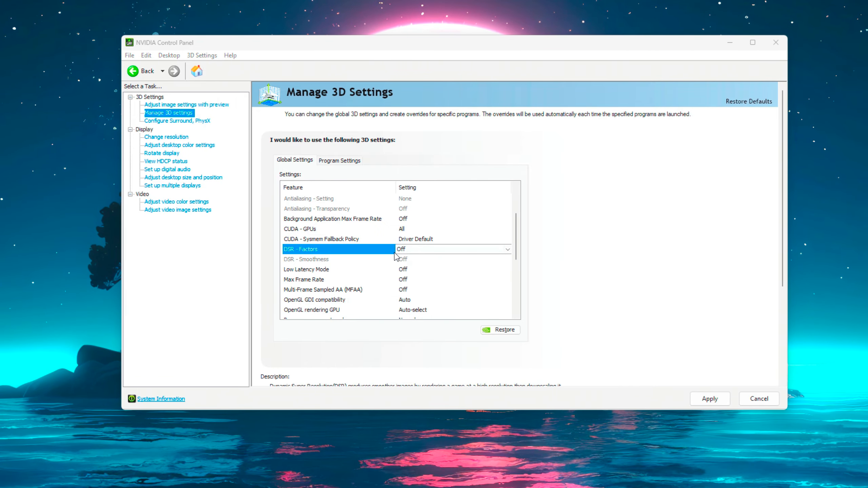
Set Low Latency Mode to Ultra in the global 3D settings
click(347, 270)
click(405, 270)
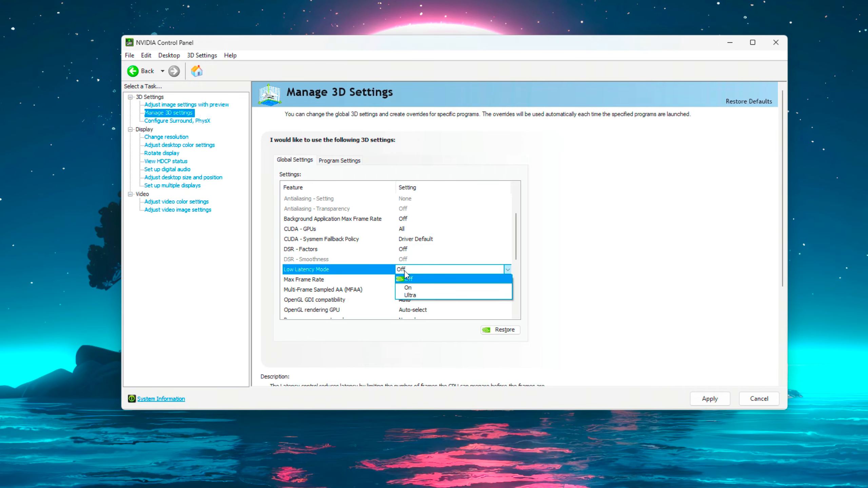
click(415, 295)
scroll(394, 281, up, 2)
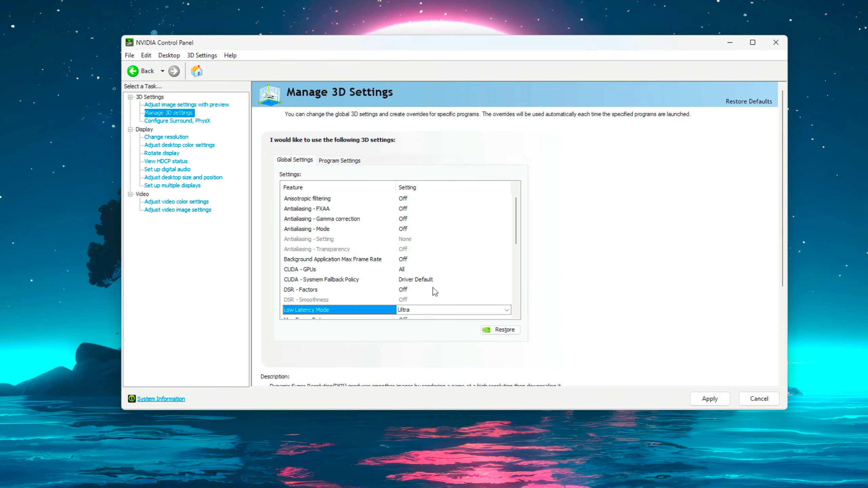
Confirm Off as the setting for Max Frame Rate
scroll(434, 291, down, 2)
click(338, 259)
click(506, 259)
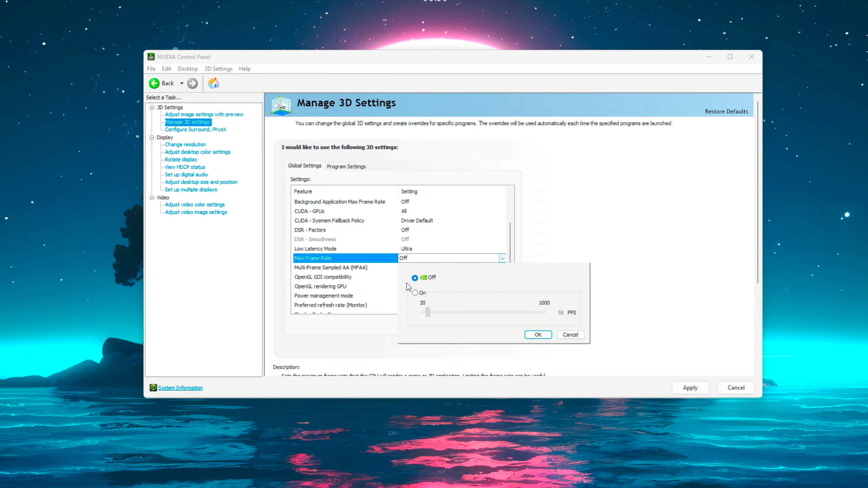
click(538, 334)
Set OpenGL GDI compatibility to Prefer compatible
click(459, 278)
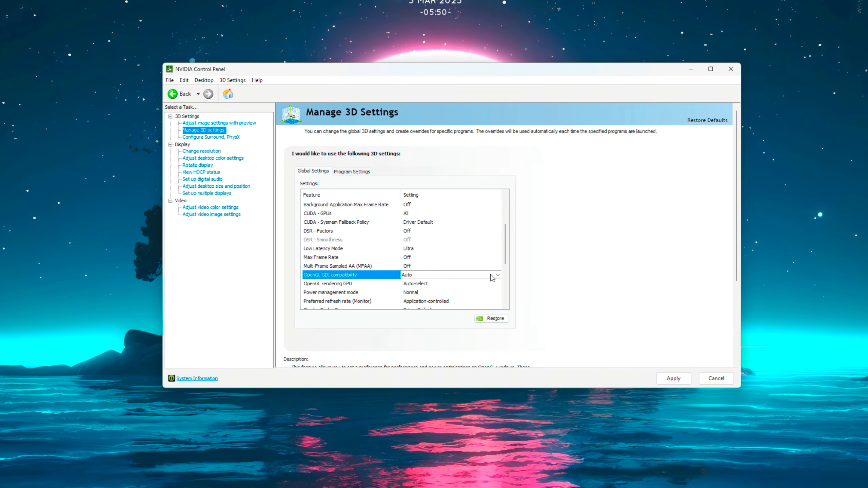
click(501, 277)
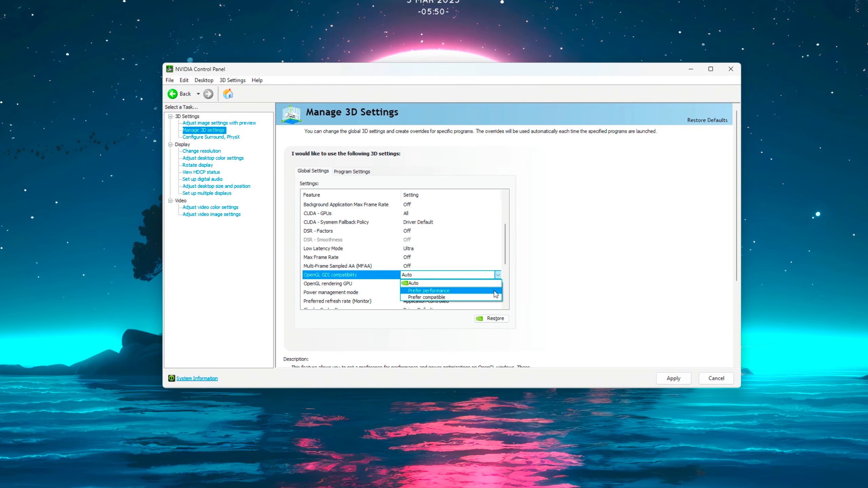
click(423, 298)
scroll(396, 294, up, 3)
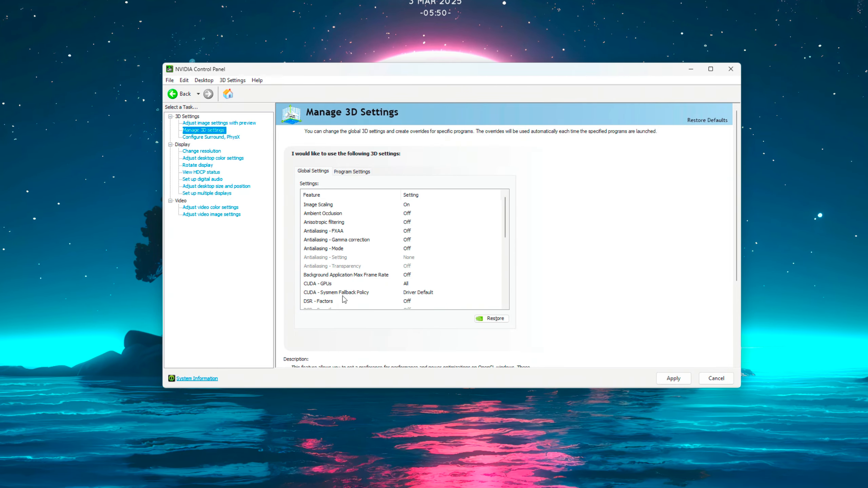
Set the OpenGL rendering GPU to NVIDIA GeForce RTX 3060
scroll(386, 294, down, 3)
scroll(387, 293, down, 3)
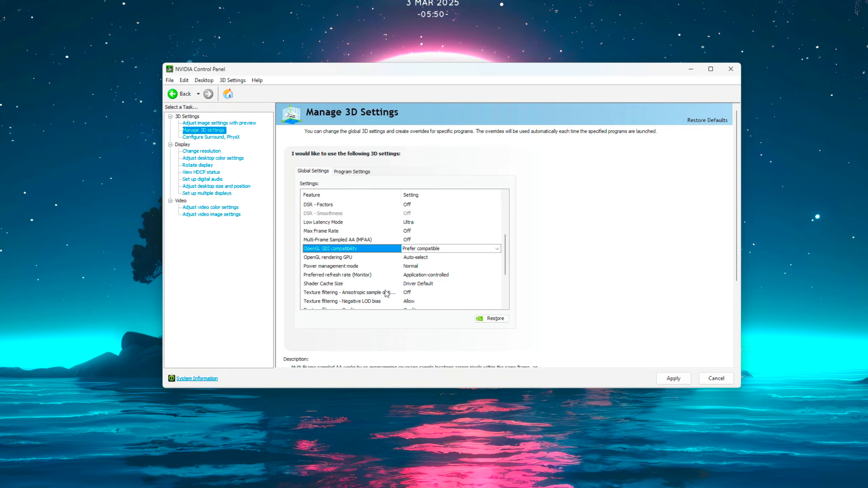
click(327, 260)
click(425, 261)
click(427, 258)
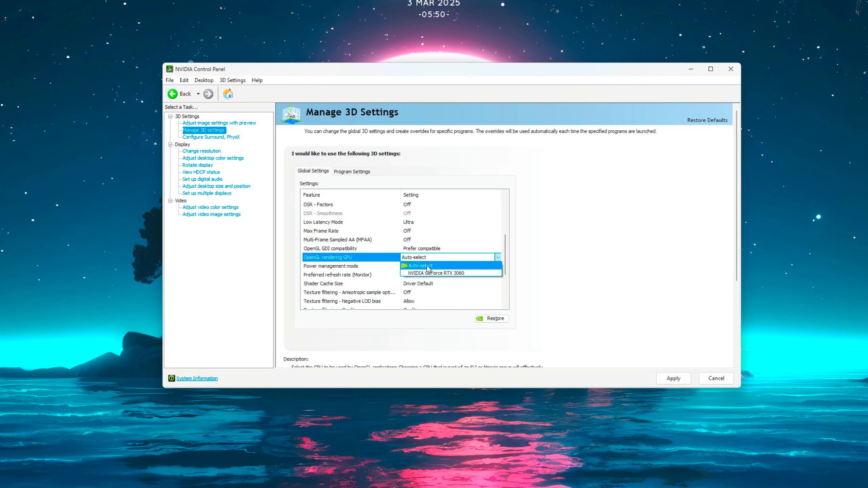
click(428, 276)
scroll(402, 275, down, 3)
click(404, 276)
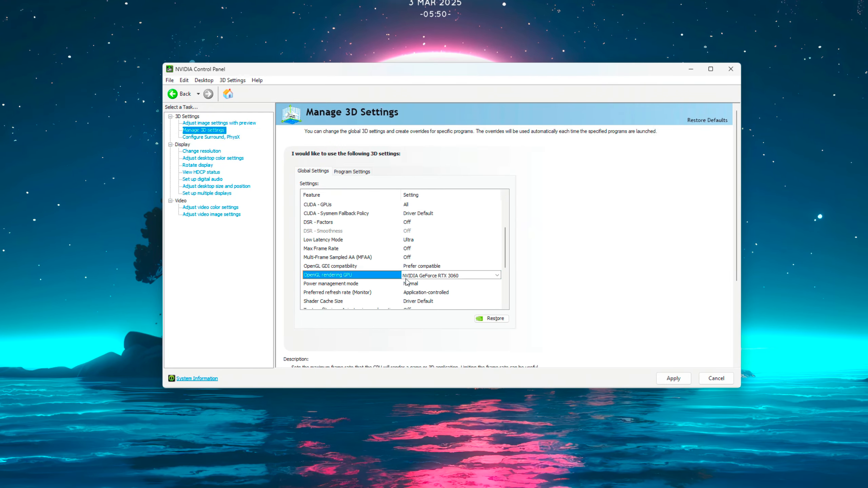
click(405, 278)
click(419, 291)
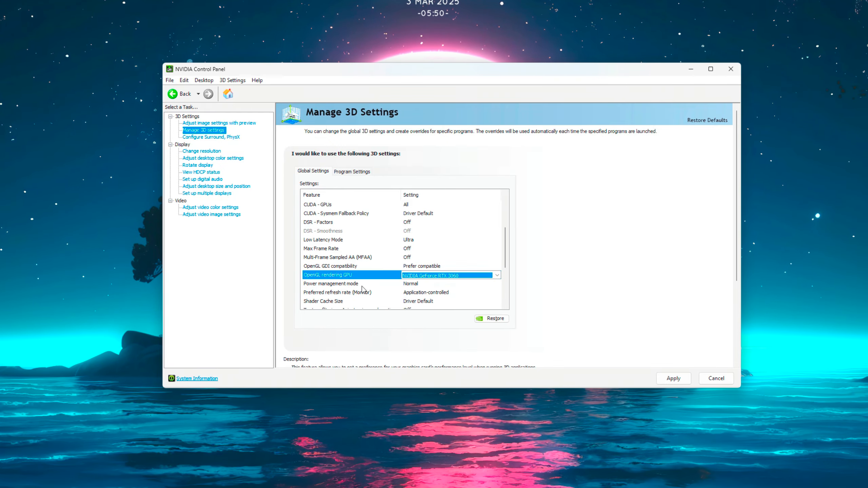
Set Power management mode to Prefer maximum performance
click(333, 285)
click(429, 284)
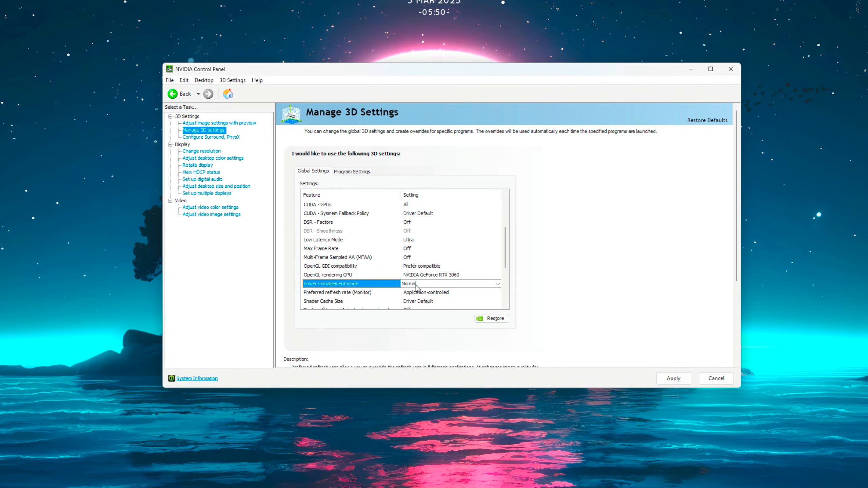
click(416, 284)
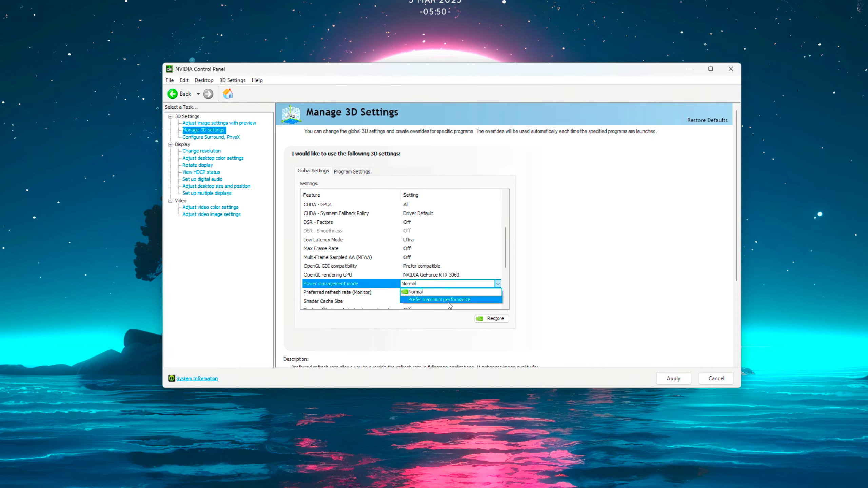
click(436, 299)
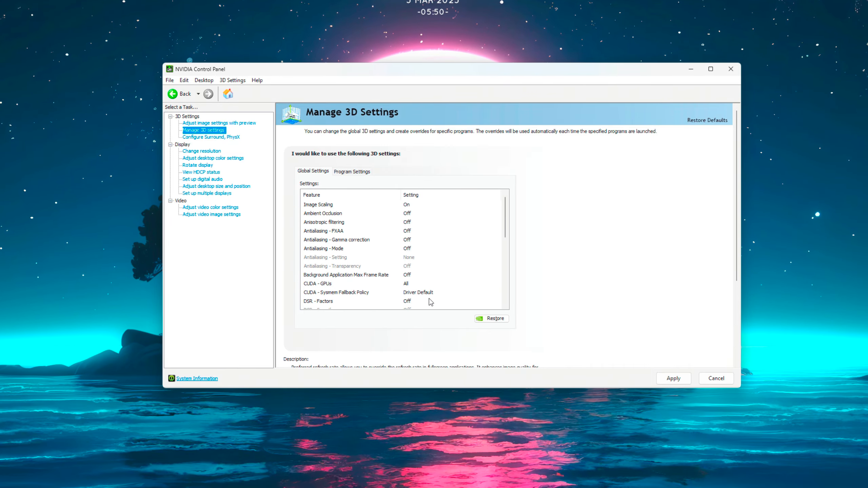
click(427, 302)
click(427, 317)
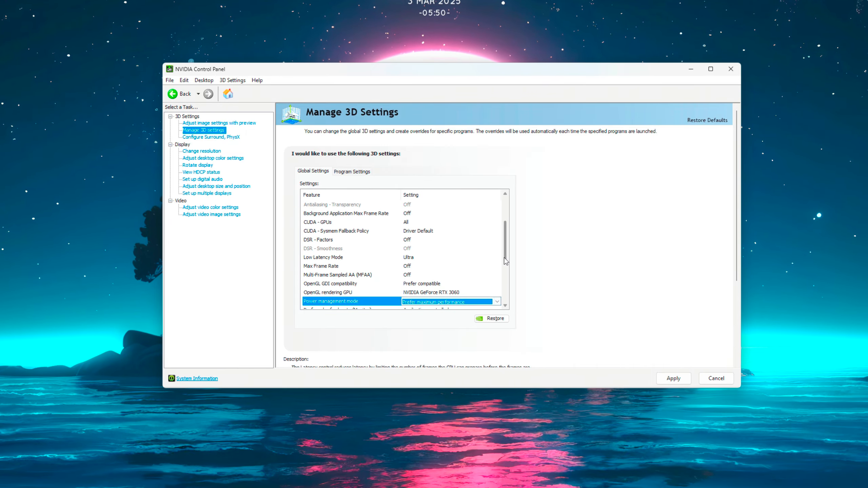
Set the monitor's Preferred refresh rate to Highest available
scroll(505, 270, down, 2)
scroll(505, 273, down, 1)
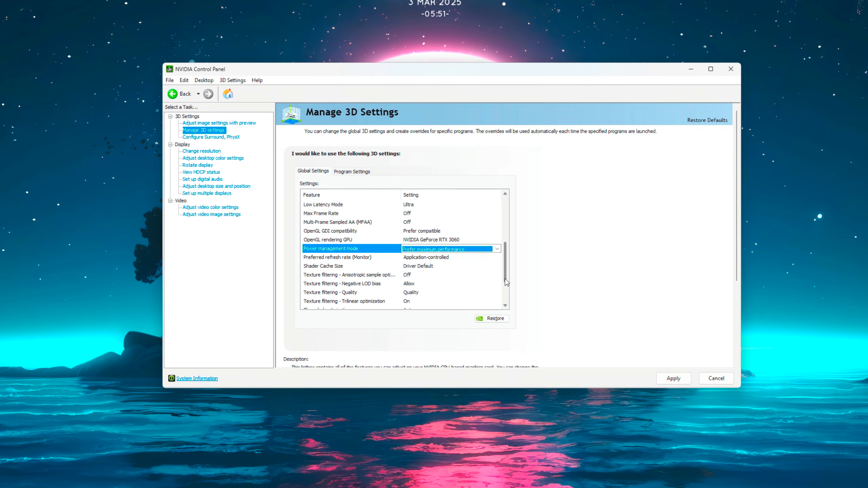
click(317, 259)
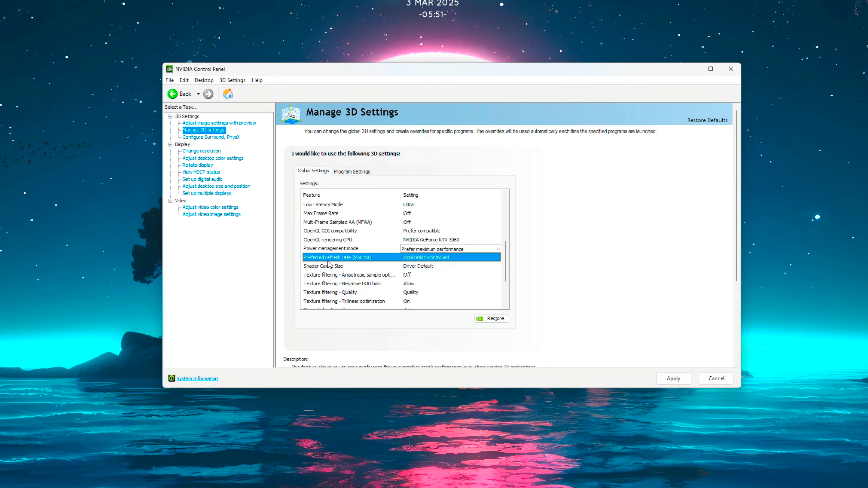
click(426, 258)
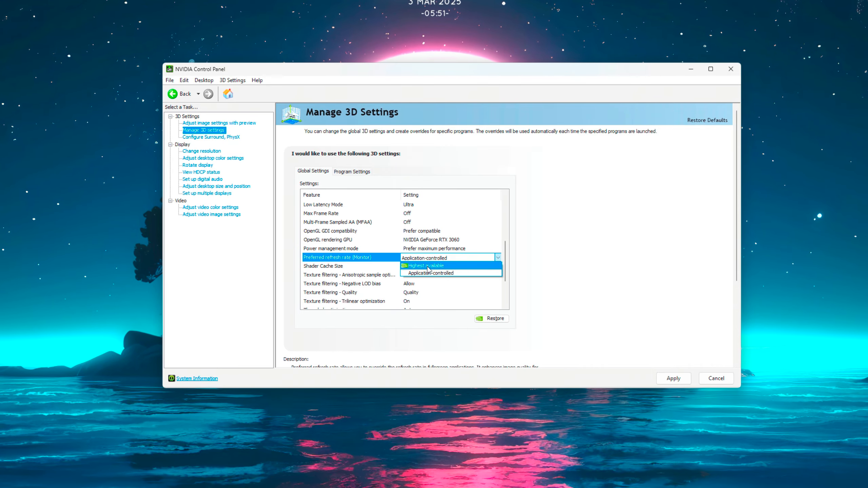
click(427, 269)
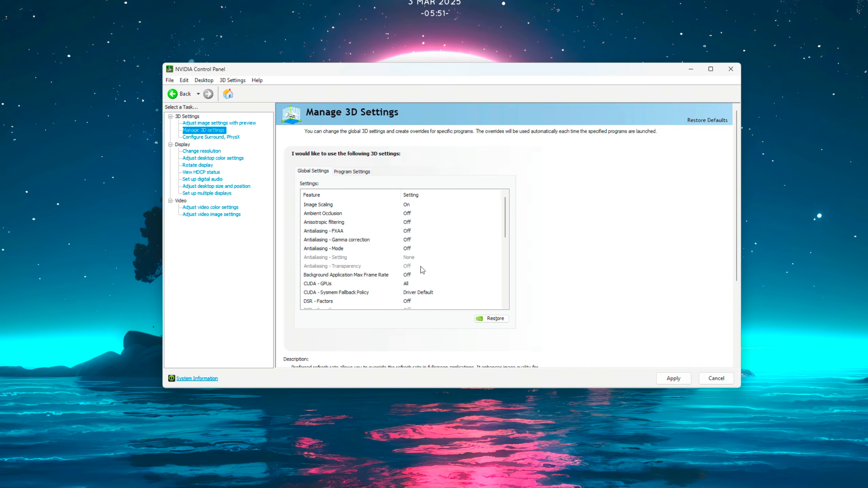
scroll(444, 274, down, 4)
click(448, 279)
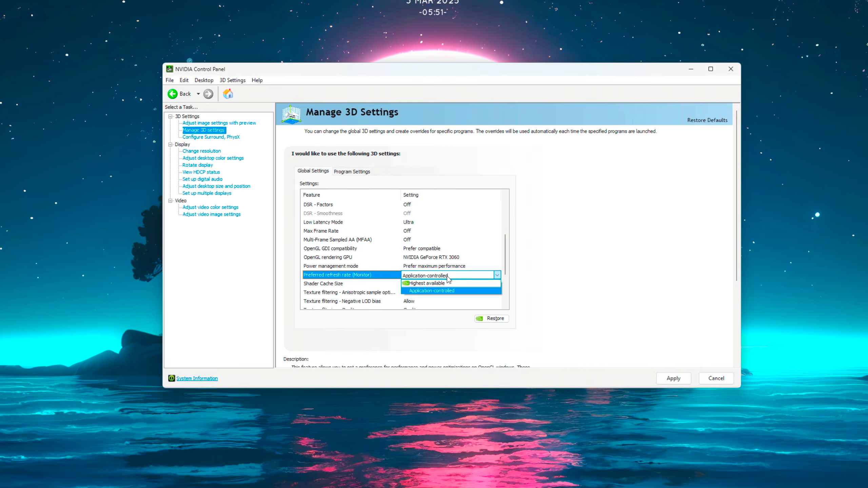
click(411, 283)
scroll(318, 263, down, 1)
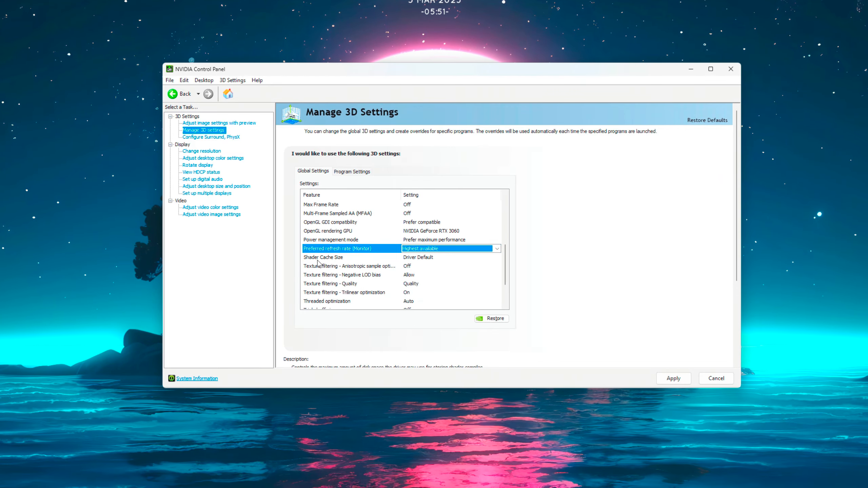
Set Shader Cache Size to Unlimited in the global 3D settings
click(335, 258)
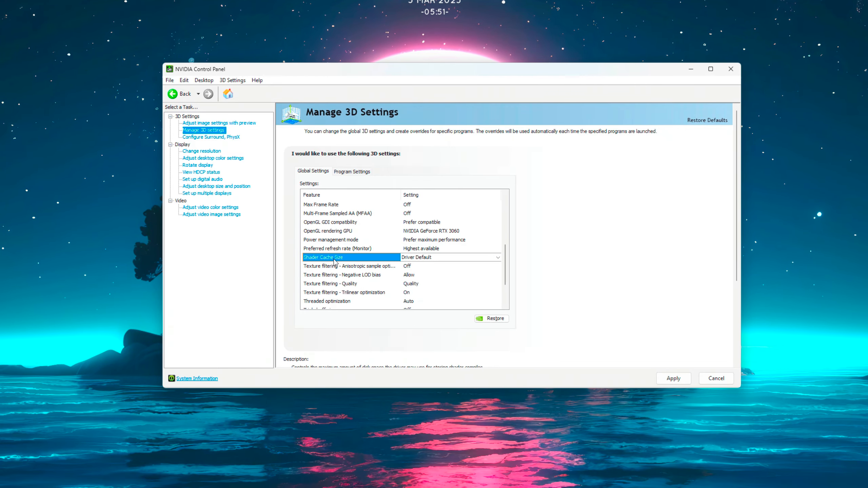
click(466, 259)
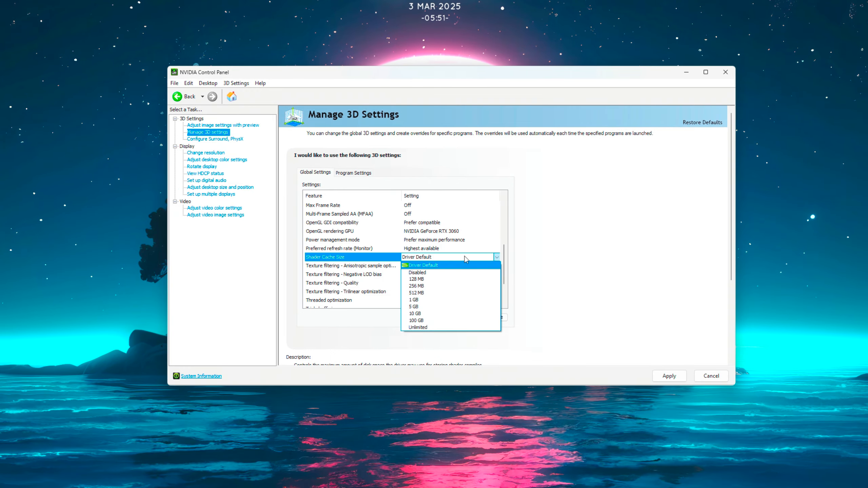
click(424, 327)
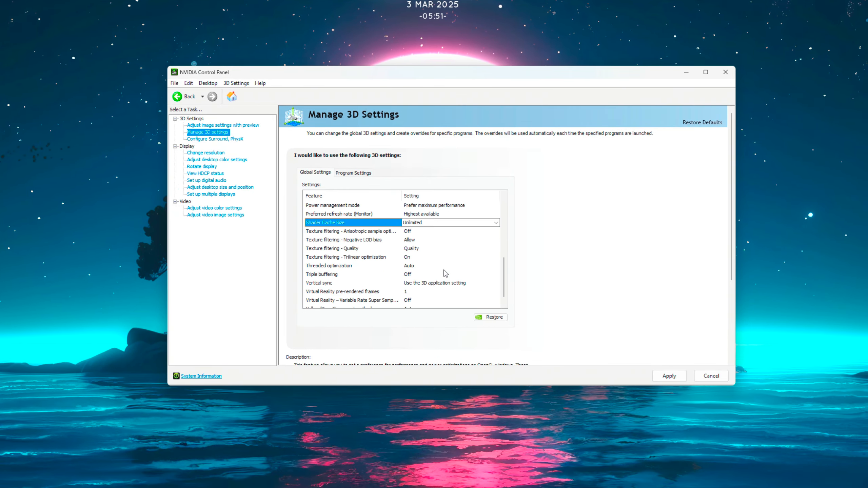
Set the Texture filtering - Anisotropic sample optimization to On
click(329, 232)
click(502, 231)
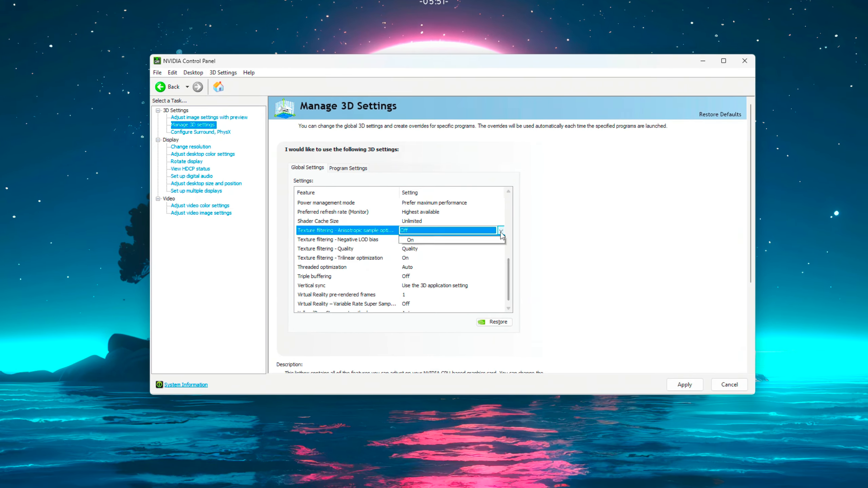
click(444, 247)
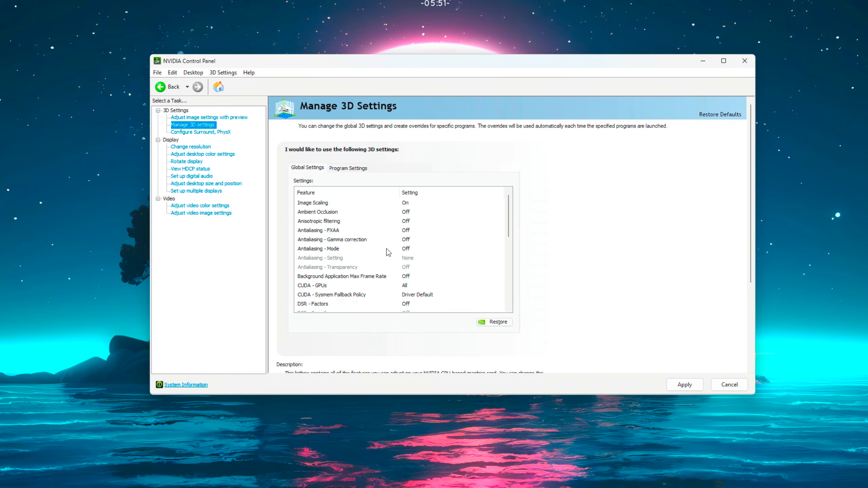
scroll(510, 268, down, 3)
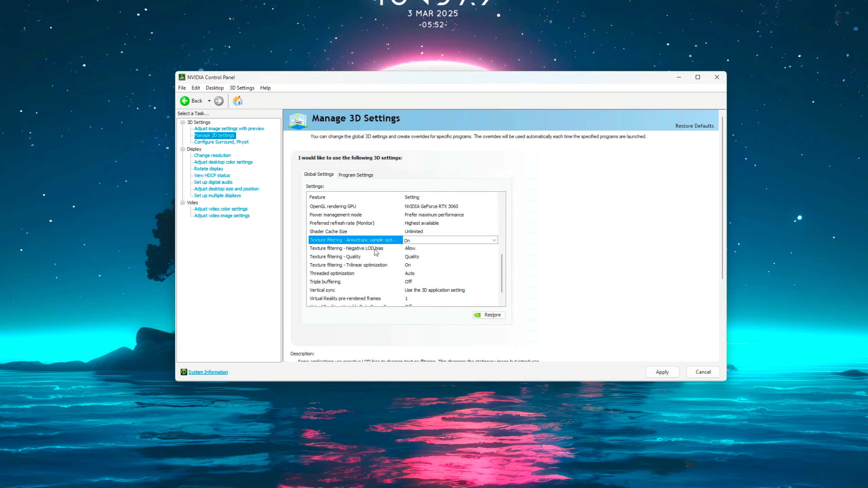
Leave Texture filtering - Negative LOD bias at Allow and set Texture filtering - Quality to High quality
click(365, 249)
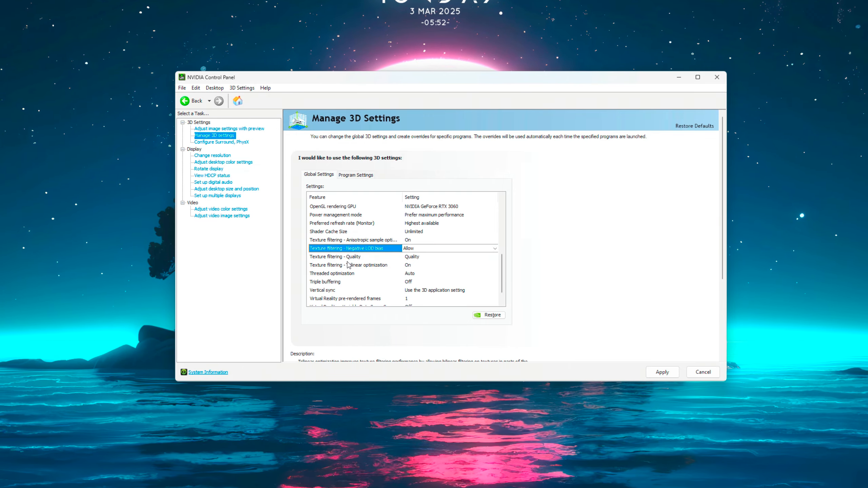
click(418, 259)
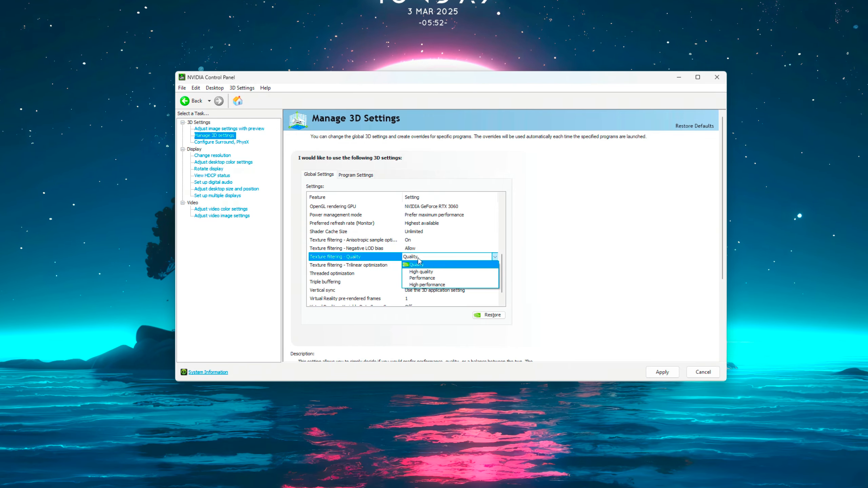
click(421, 271)
scroll(347, 272, up, 6)
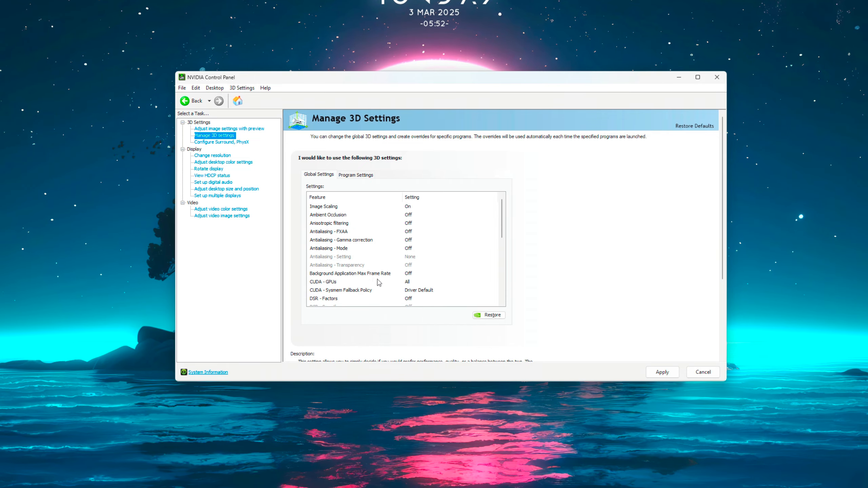
Set Threaded optimization to On and leave Triple buffering at Off in the global 3D settings
scroll(378, 283, down, 10)
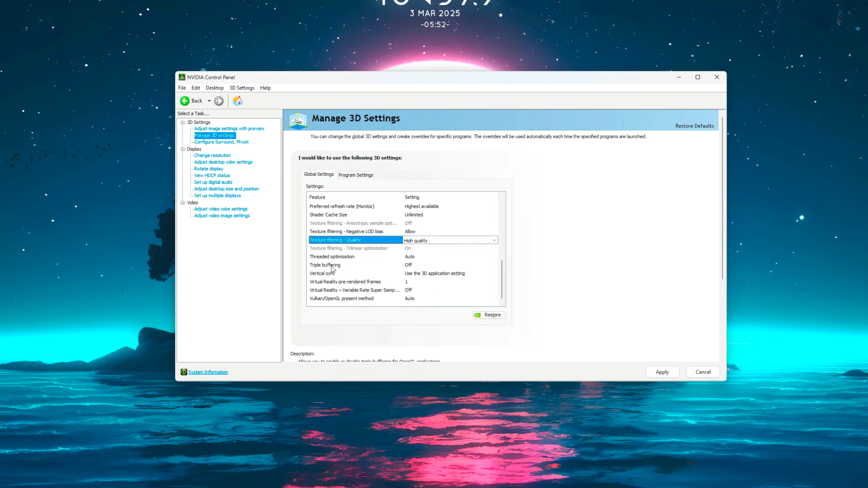
click(409, 260)
click(413, 257)
click(415, 283)
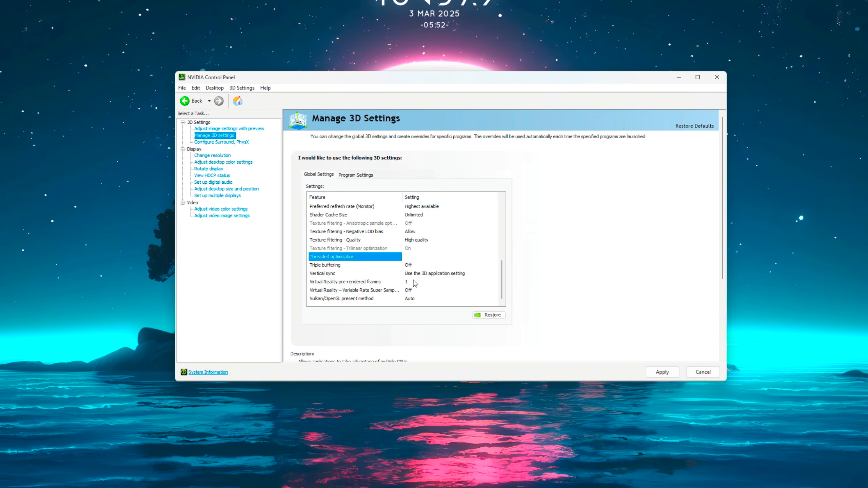
click(329, 267)
click(465, 266)
click(431, 275)
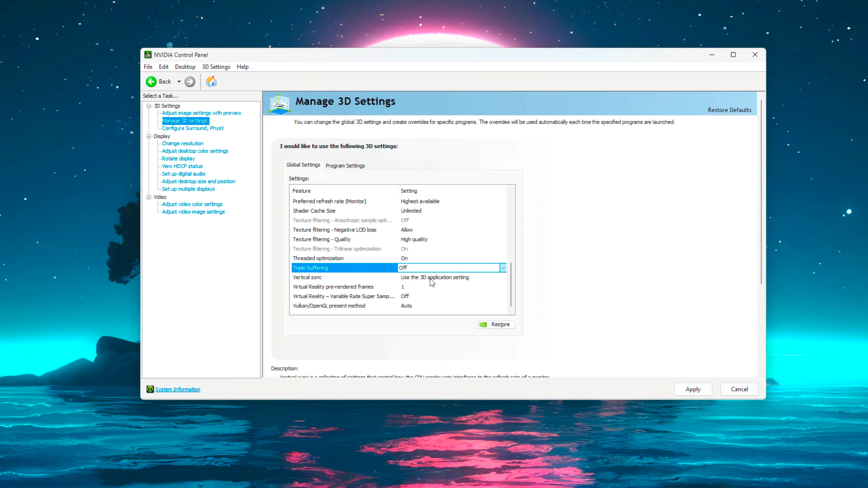
Set Vertical sync to Off in the global 3D settings
click(421, 278)
click(424, 277)
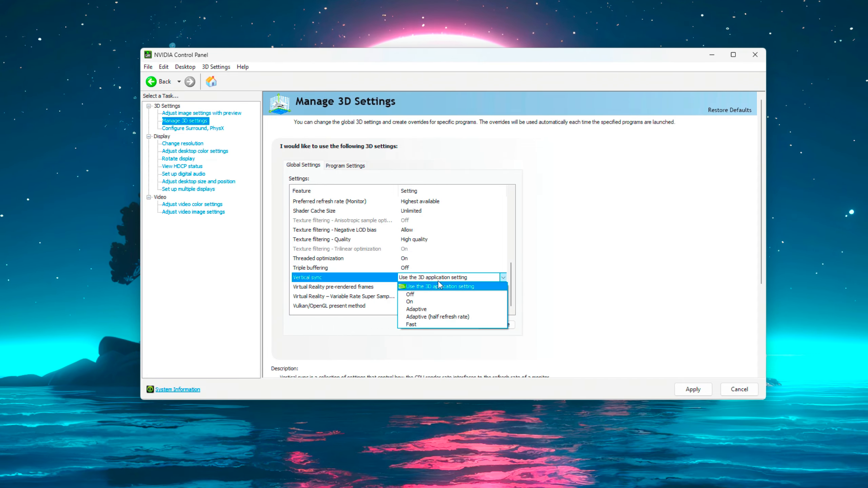
click(417, 296)
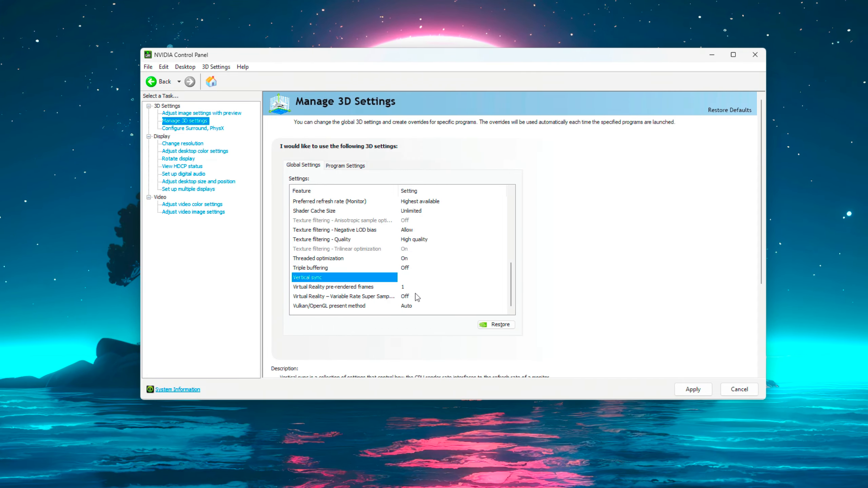
click(490, 278)
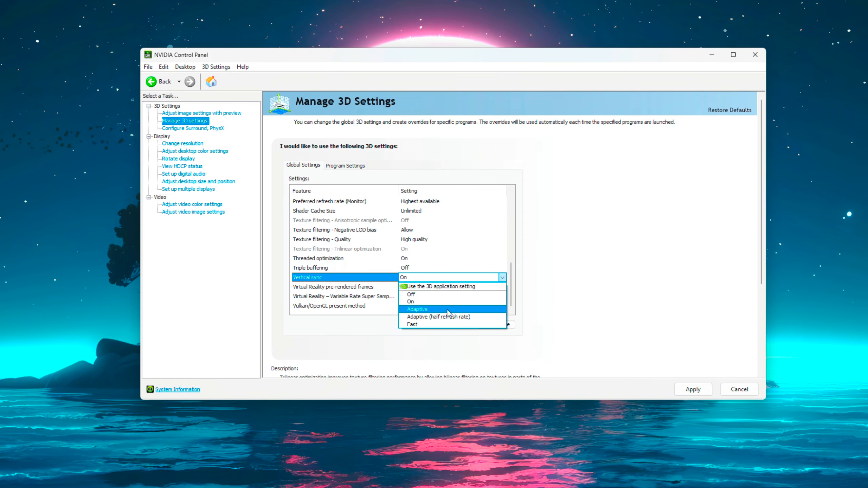
click(459, 294)
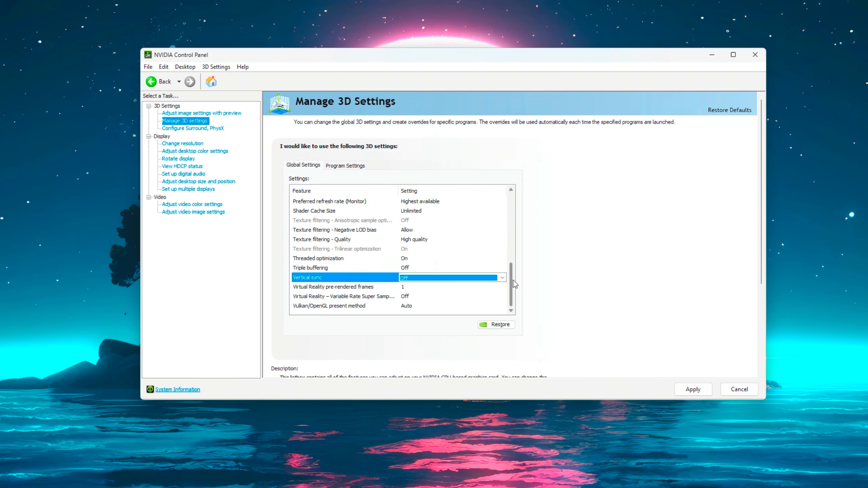
Keep Virtual Reality – Variable Rate Super Sampling at Off and the Vulkan/OpenGL present method at Auto
click(378, 298)
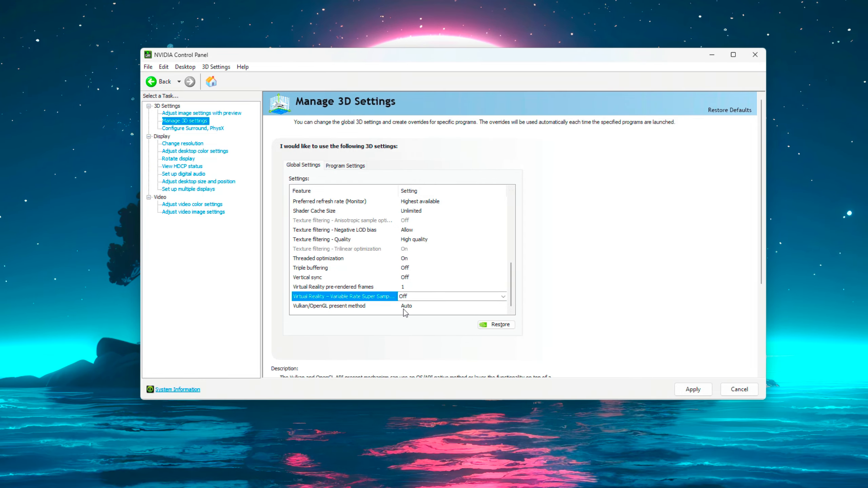
click(404, 310)
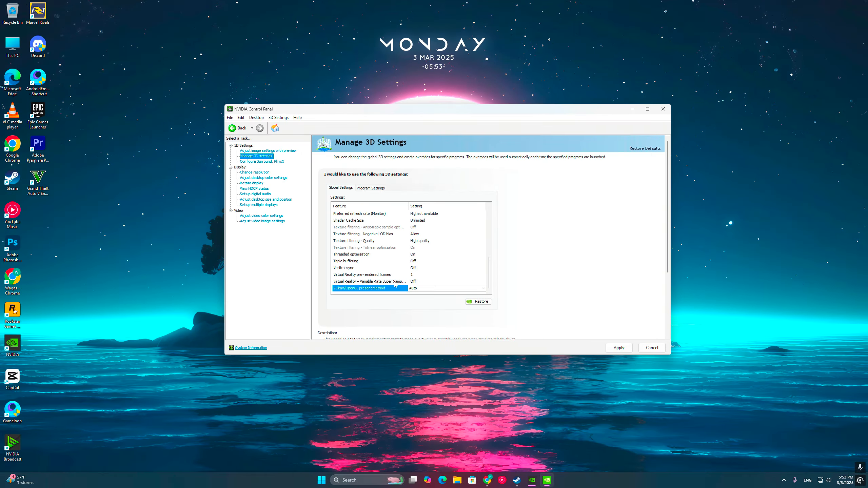
click(416, 283)
click(416, 282)
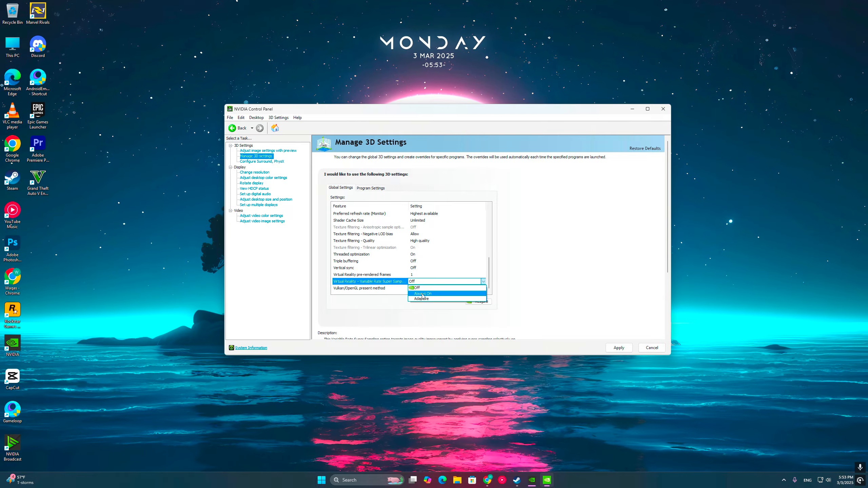
click(415, 288)
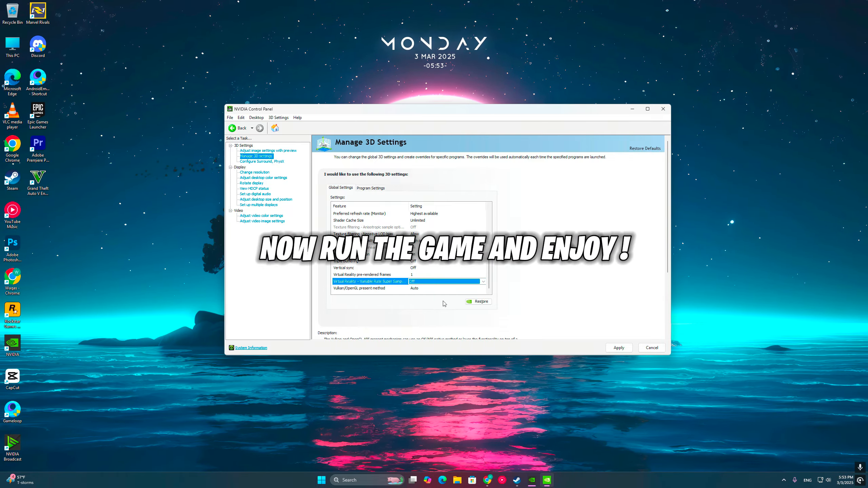
scroll(444, 304, down, 1)
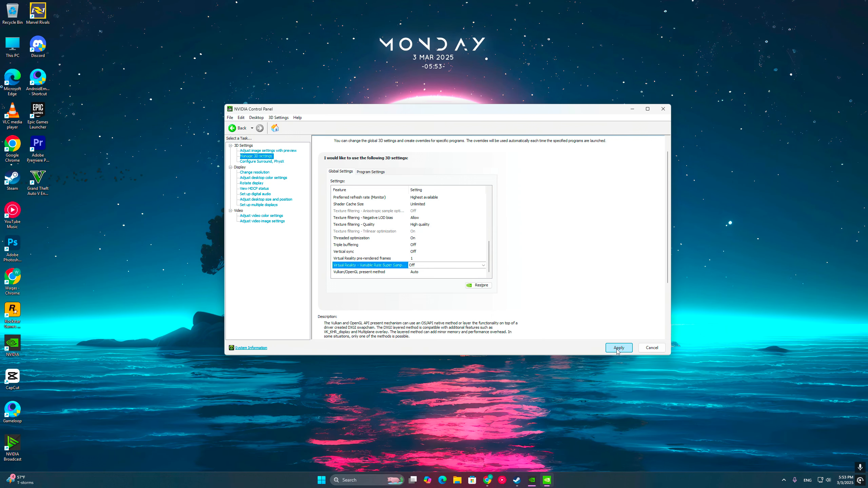